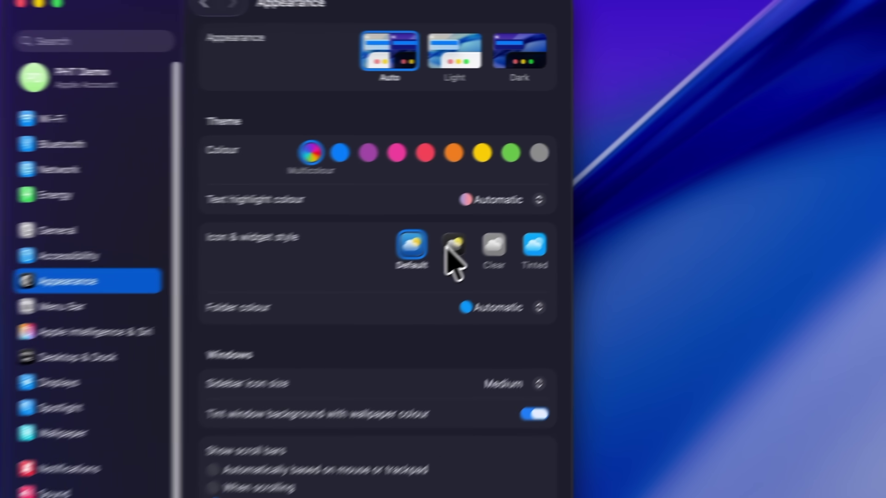
# Switch icons and widgets from Dark to Clear, try its Light variant, then settle on Clear Dark.
pyautogui.click(589, 190)
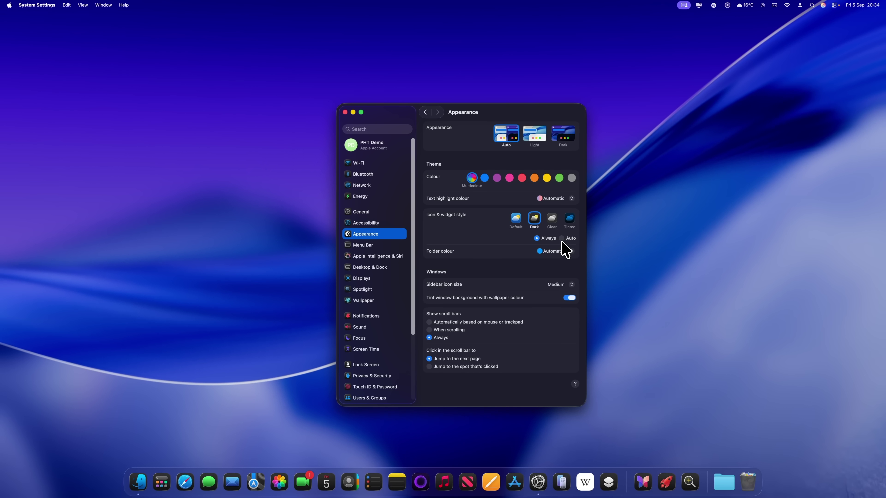
pyautogui.click(555, 222)
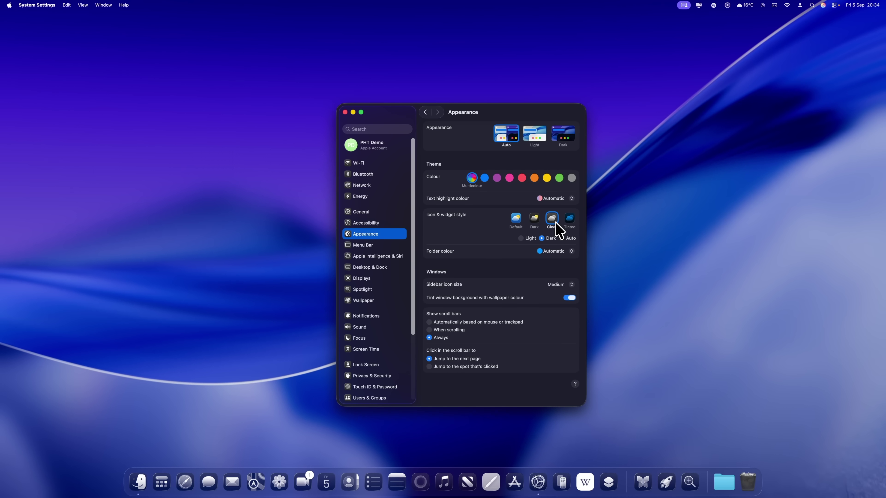
pyautogui.click(522, 239)
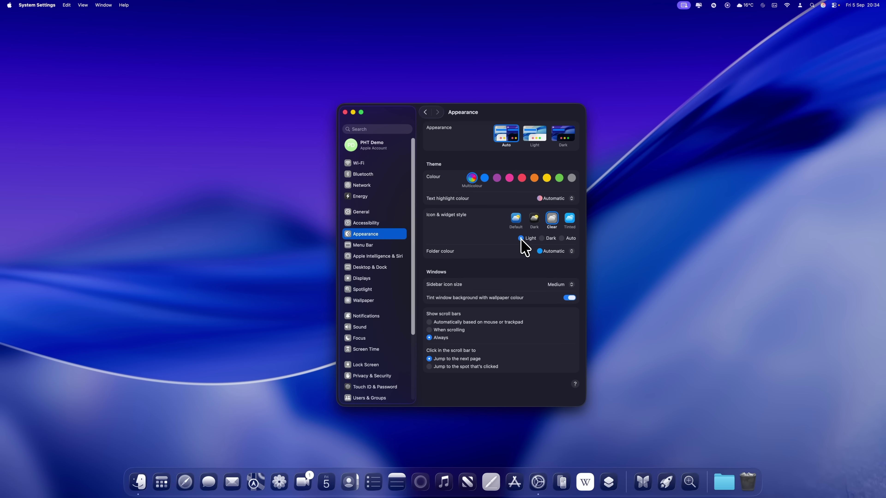
pyautogui.click(541, 239)
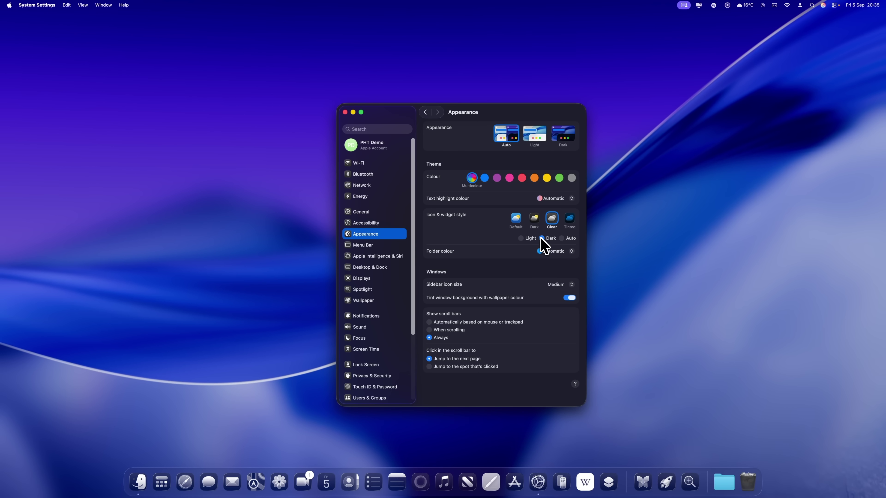
# Choose the Tinted icon style, try Light, and keep its Dark variant.
pyautogui.click(570, 218)
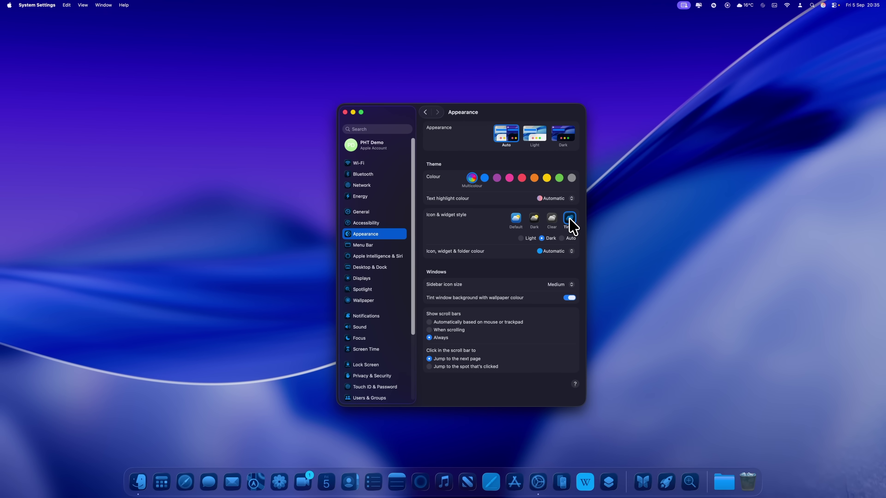
pyautogui.click(521, 238)
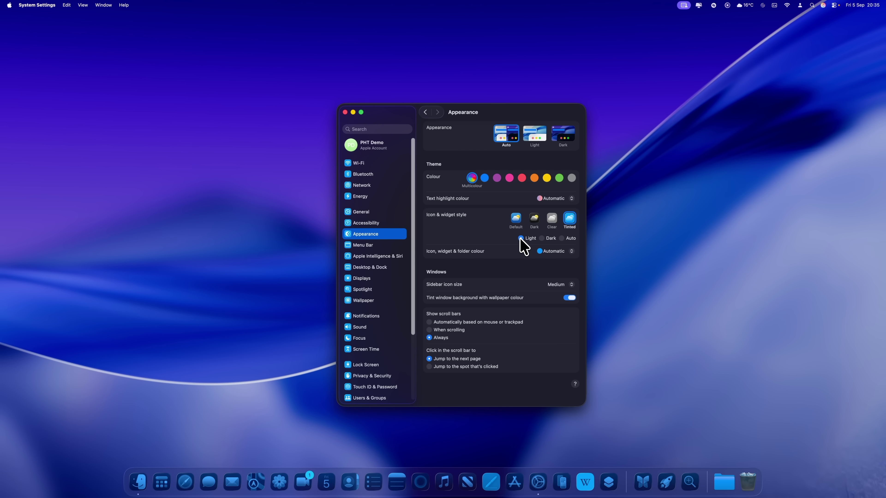
pyautogui.click(545, 238)
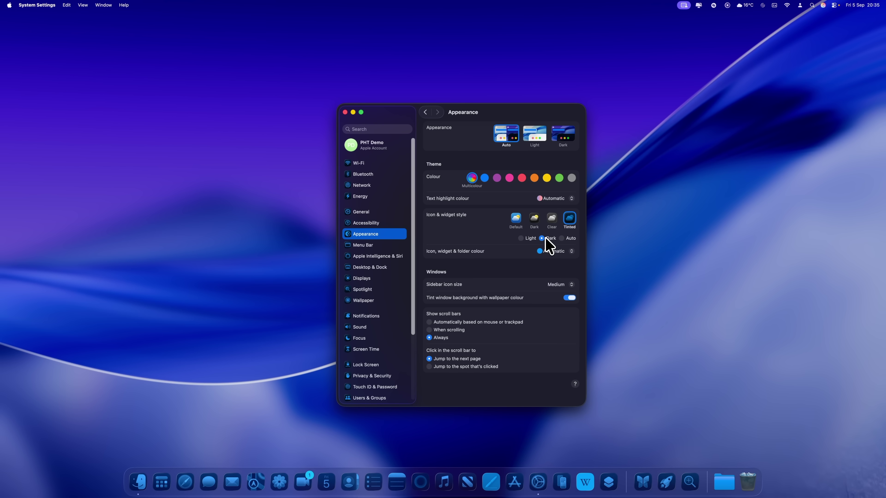
# Tint icons, widgets and folders red, then set a custom green hue with adjusted opacity.
pyautogui.click(568, 250)
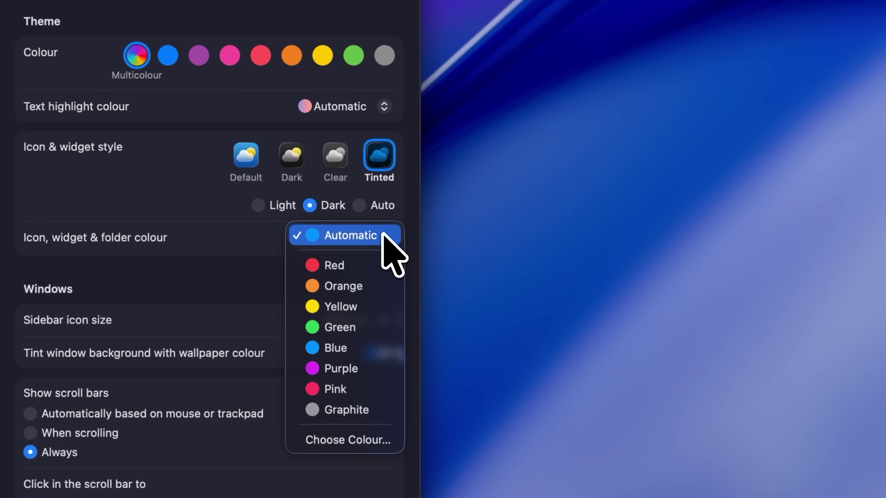
pyautogui.click(382, 265)
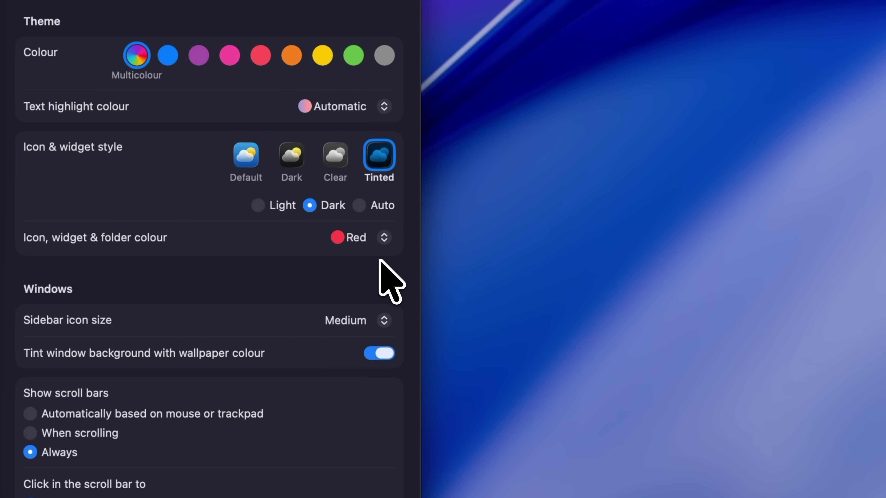
pyautogui.click(378, 239)
pyautogui.click(373, 412)
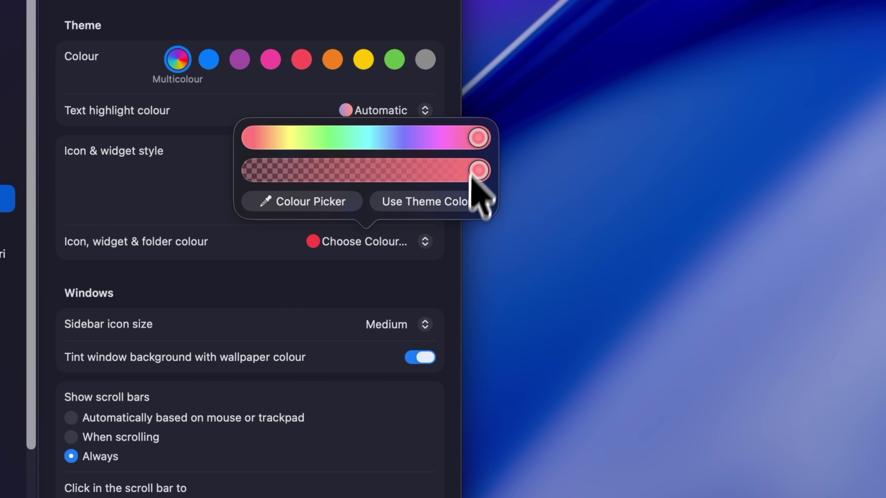
pyautogui.moveTo(475, 137); pyautogui.dragTo(322, 143)
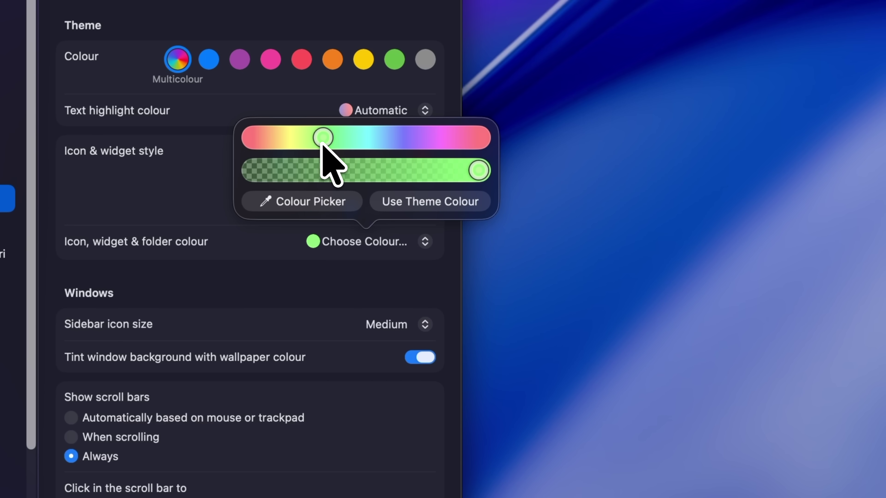
pyautogui.moveTo(475, 173); pyautogui.dragTo(510, 170)
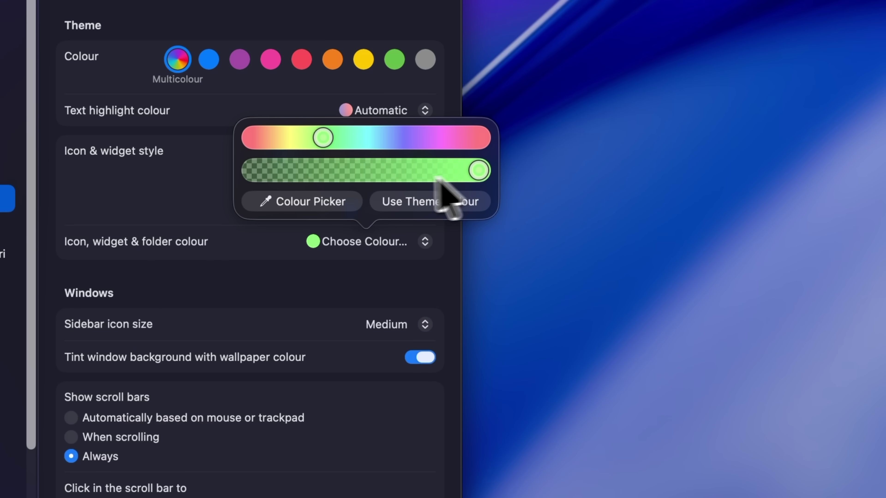
pyautogui.click(315, 197)
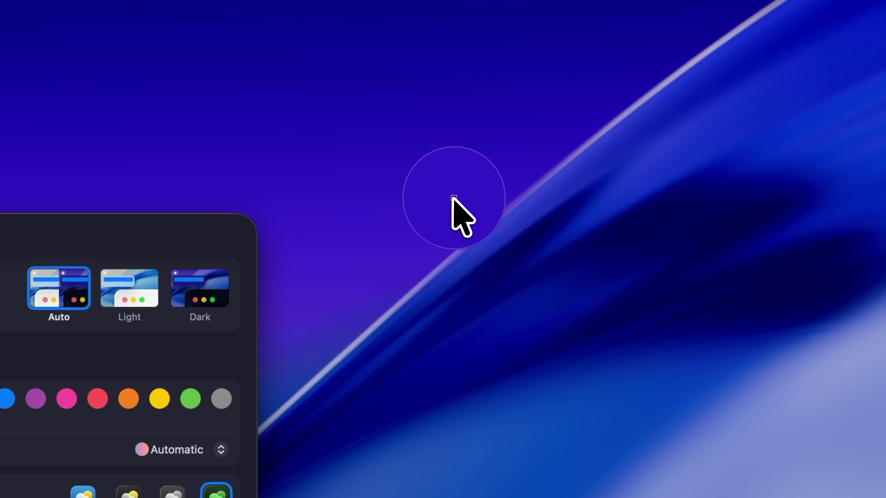
# Sample a purple tint from the wallpaper, then download the pink neon subway photo from Unsplash.
pyautogui.click(453, 198)
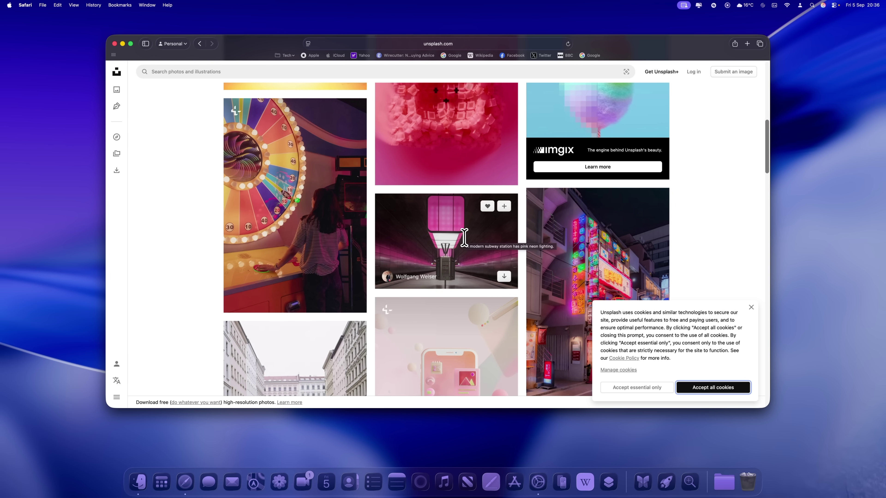
pyautogui.click(504, 277)
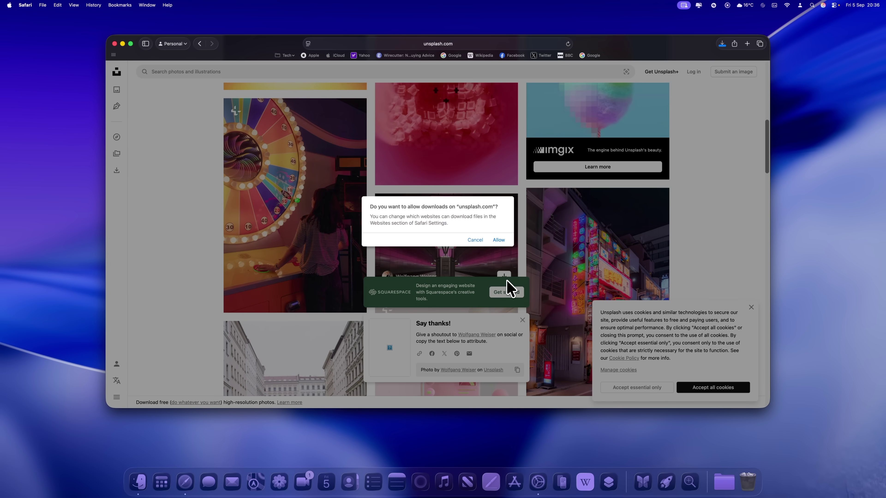
pyautogui.click(499, 240)
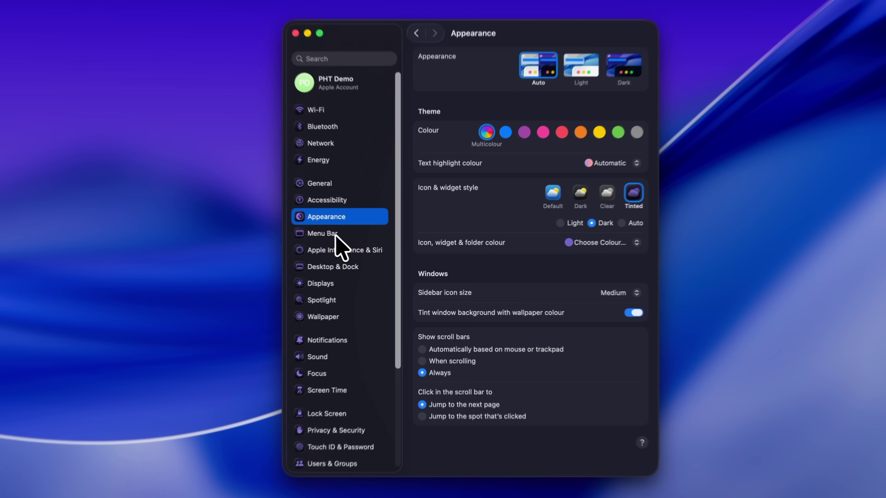
# Add the Documents > Wallpapers folder as a wallpaper source.
pyautogui.click(366, 300)
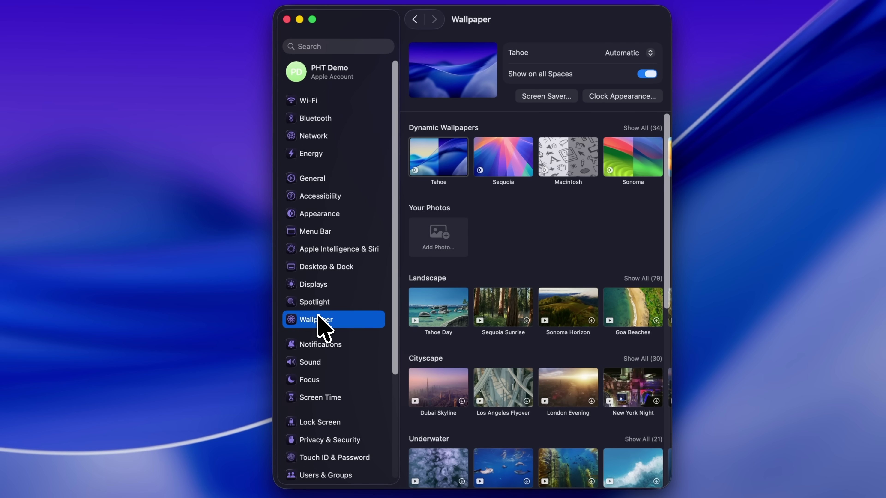
pyautogui.click(440, 239)
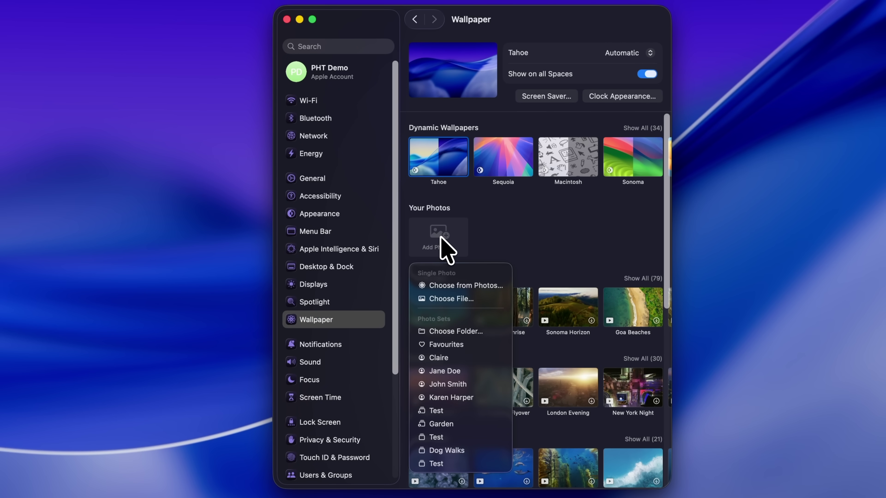
pyautogui.click(442, 332)
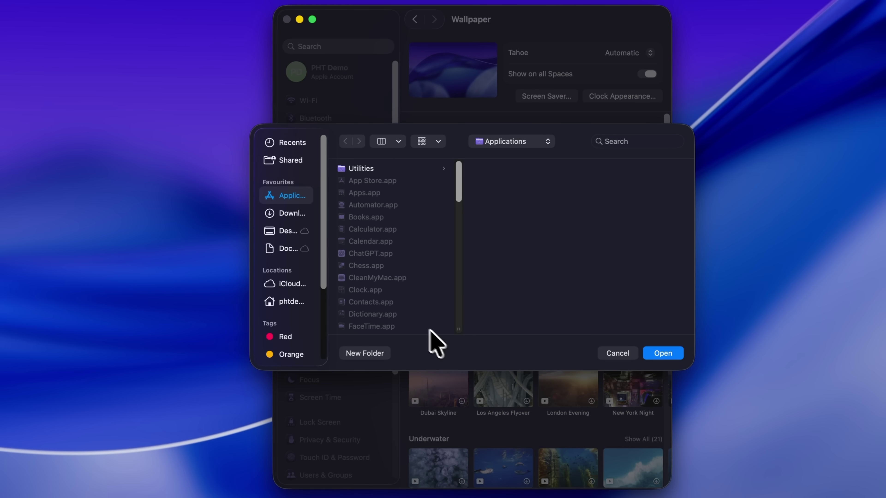
pyautogui.click(296, 251)
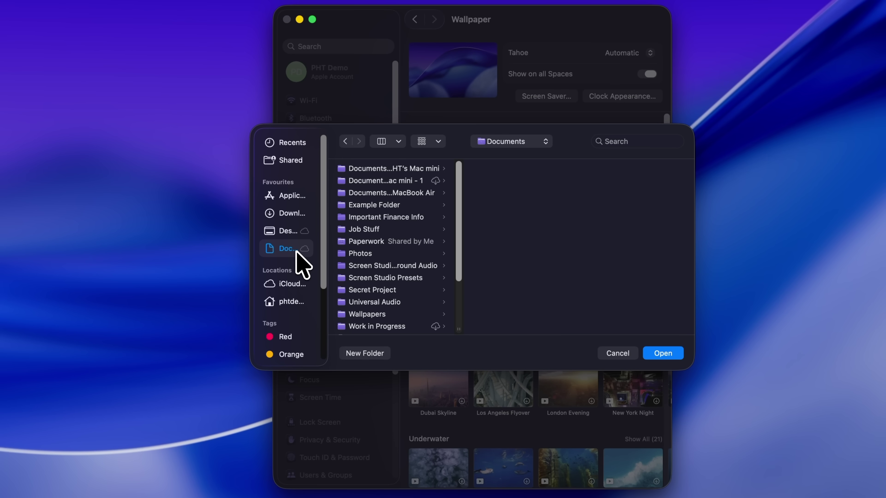
pyautogui.click(362, 315)
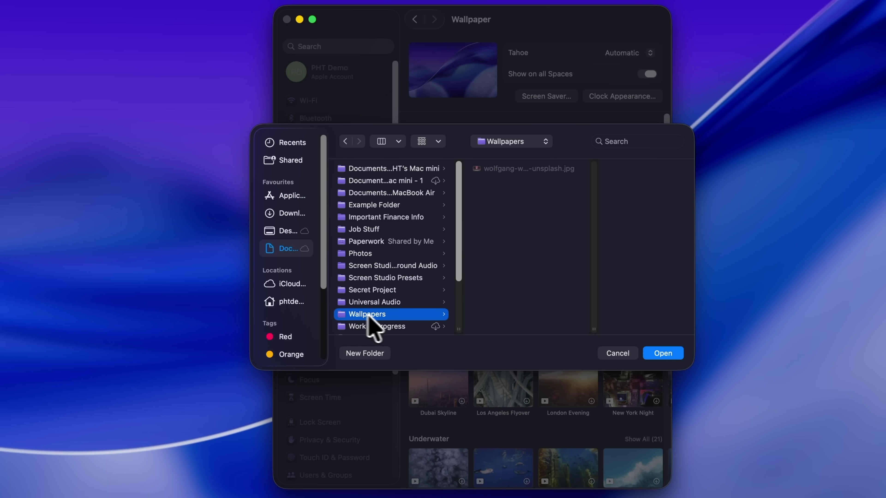
pyautogui.click(650, 353)
# Make the pink subway station photo the desktop wallpaper and return to Appearance.
pyautogui.scroll(-5, 652, 367)
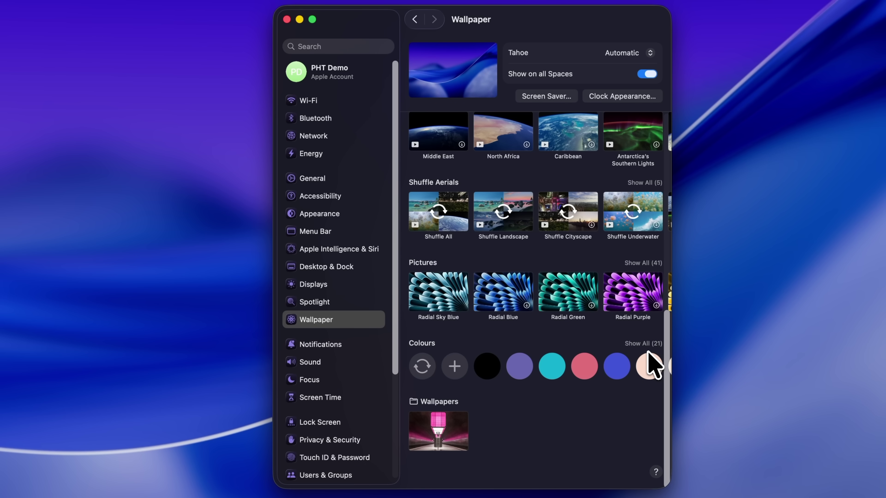
pyautogui.click(443, 424)
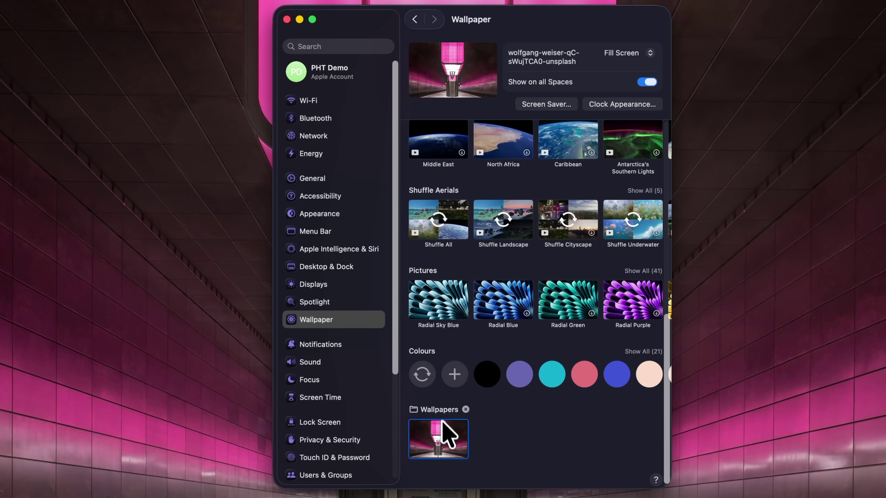
pyautogui.click(346, 215)
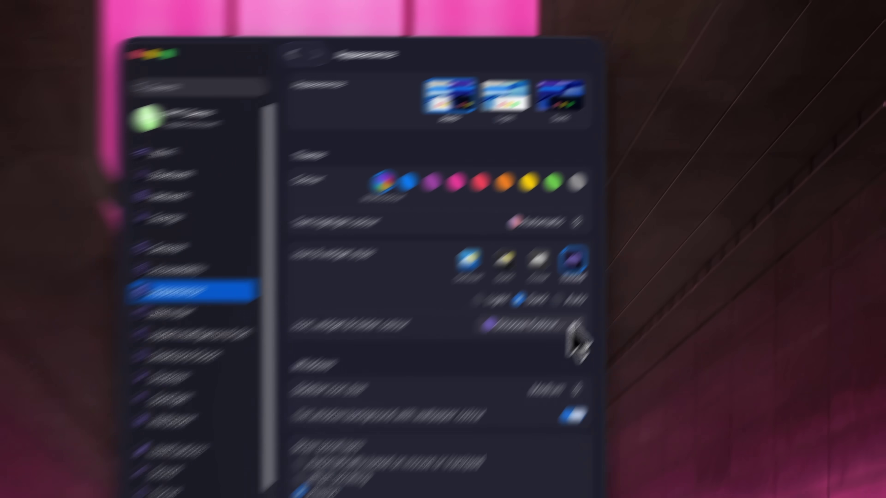
# Resample the custom icon, widget and folder tint as pink from the new subway wallpaper.
pyautogui.click(645, 242)
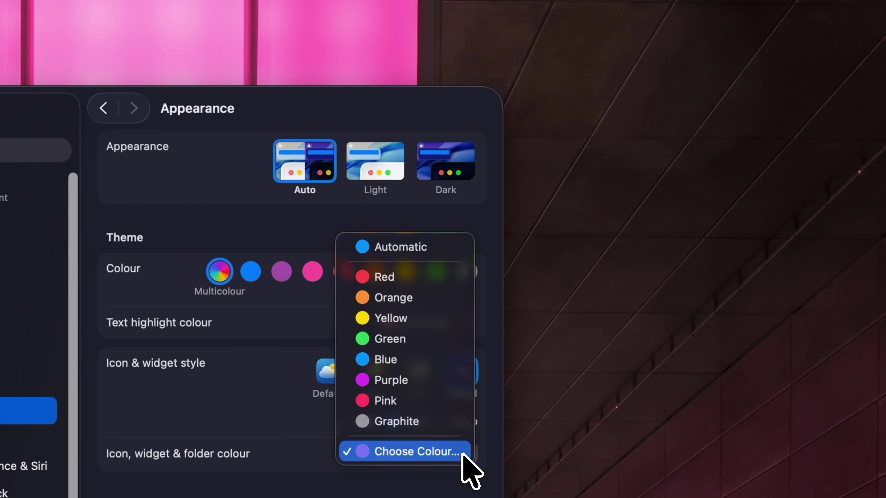
pyautogui.click(463, 452)
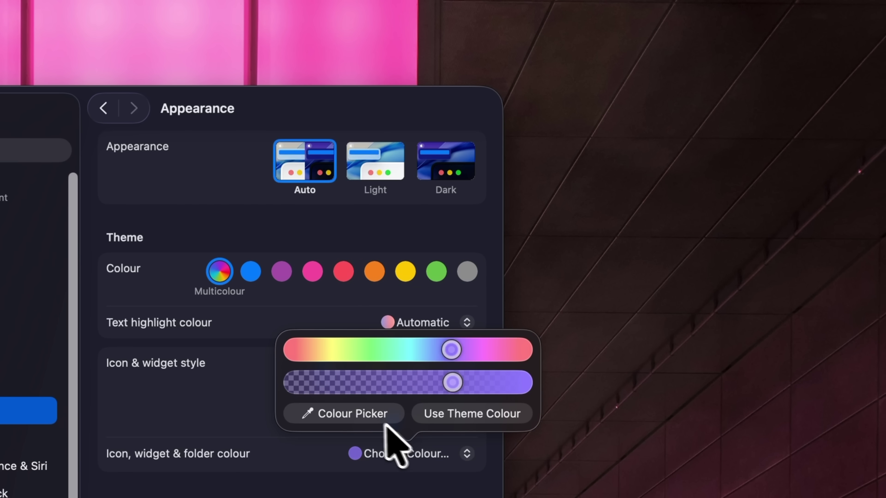
pyautogui.click(383, 415)
pyautogui.click(334, 132)
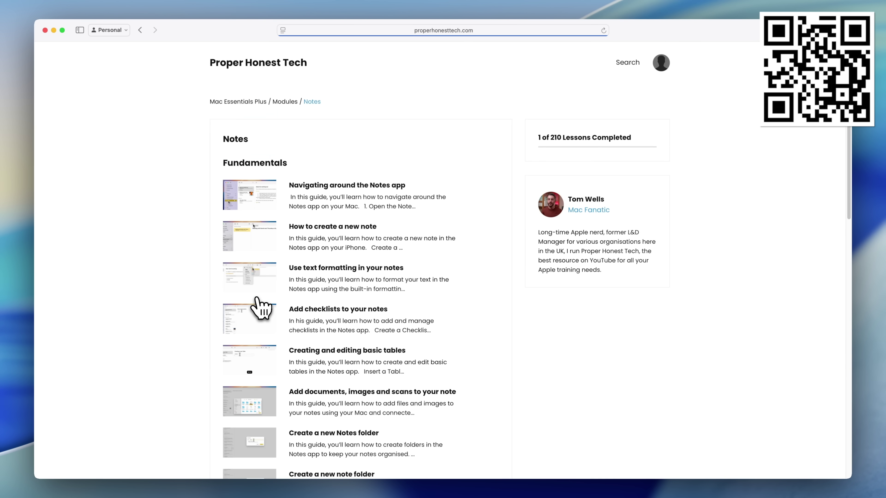
# Open the Creating a Smart Folder lesson and scroll through its steps.
pyautogui.scroll(-10, 260, 307)
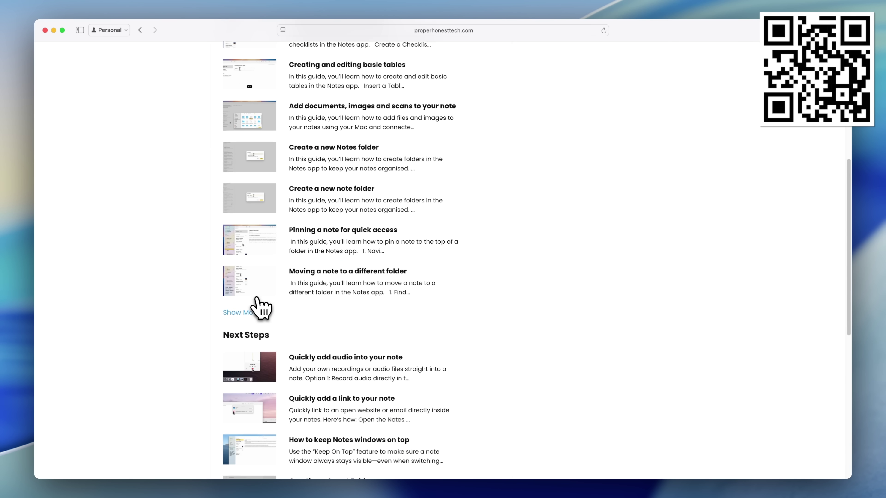
pyautogui.scroll(-5, 259, 307)
pyautogui.click(259, 308)
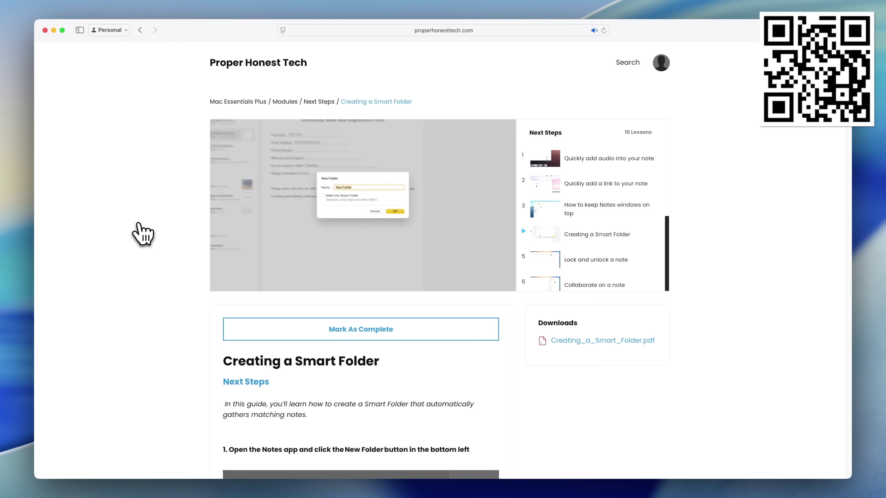
pyautogui.scroll(-5, 569, 300)
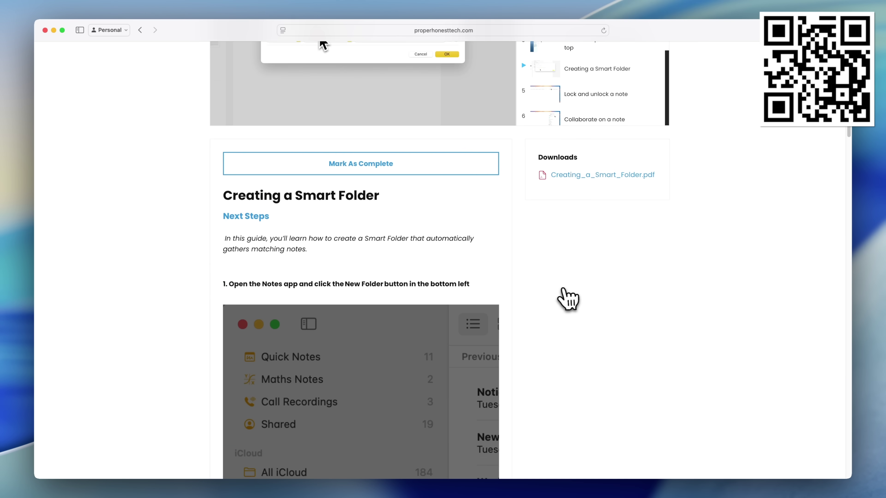
pyautogui.scroll(-12, 568, 300)
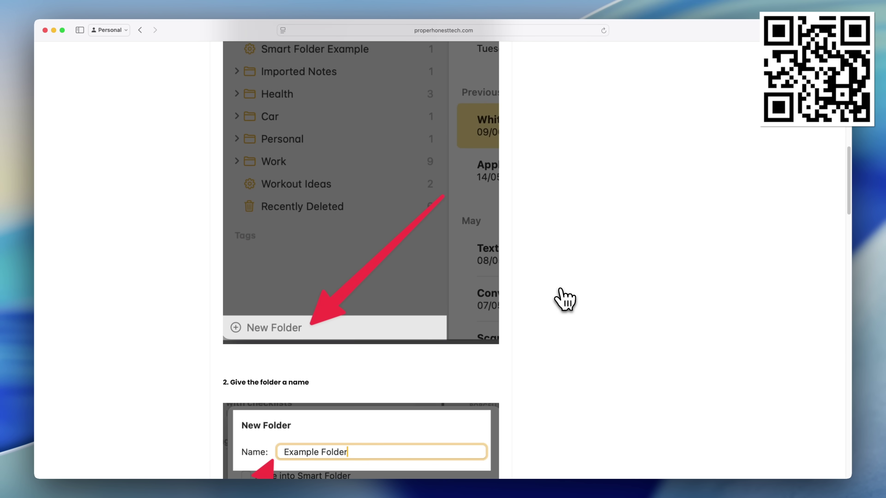
pyautogui.scroll(-9, 565, 300)
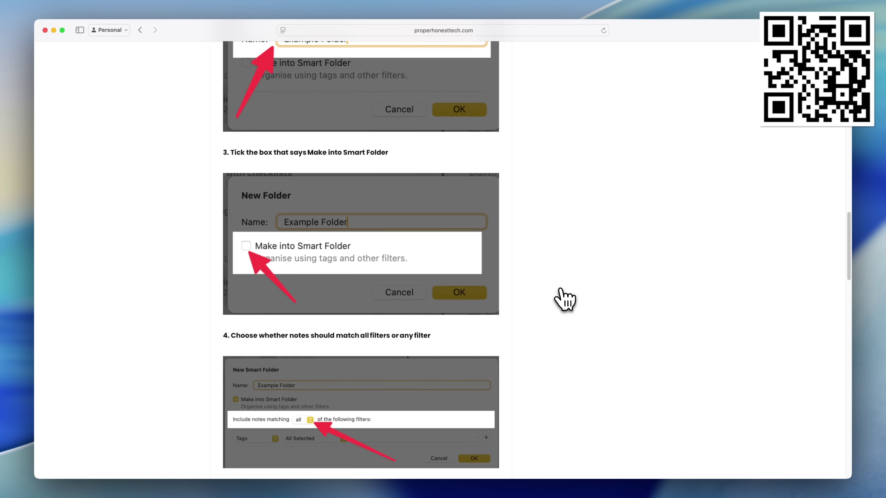
pyautogui.scroll(-13, 564, 299)
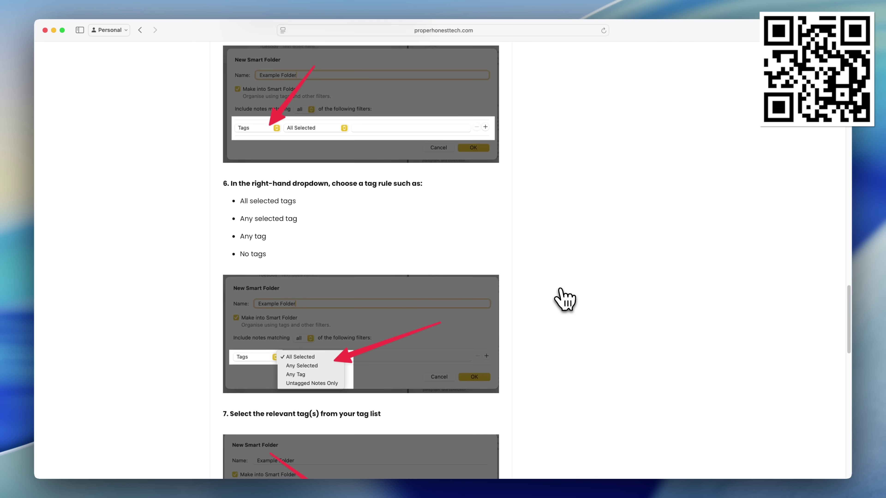
pyautogui.scroll(-8, 561, 298)
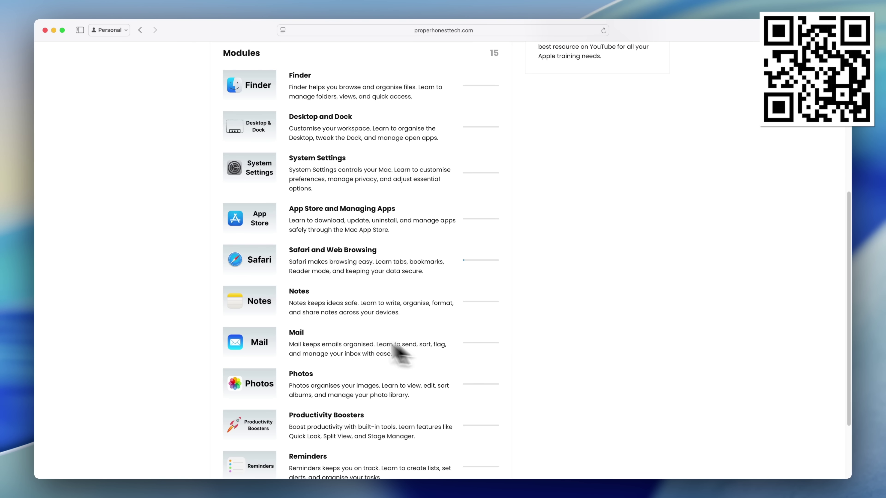
# From the Notes module, search the site for 'scan document' and open the first result.
pyautogui.click(257, 301)
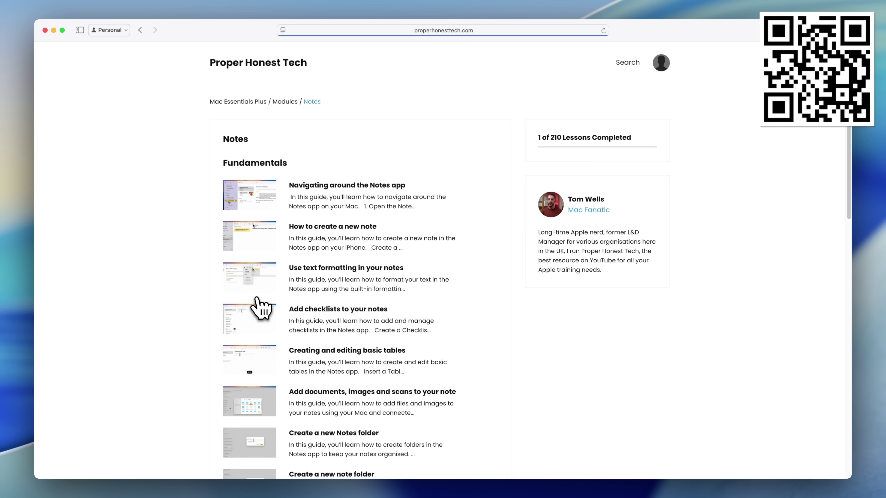
pyautogui.scroll(-10, 257, 301)
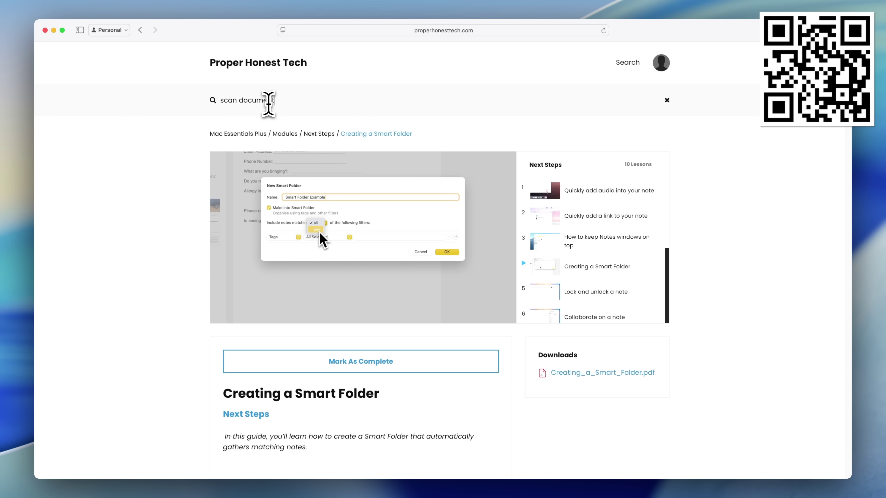
pyautogui.press('Return')
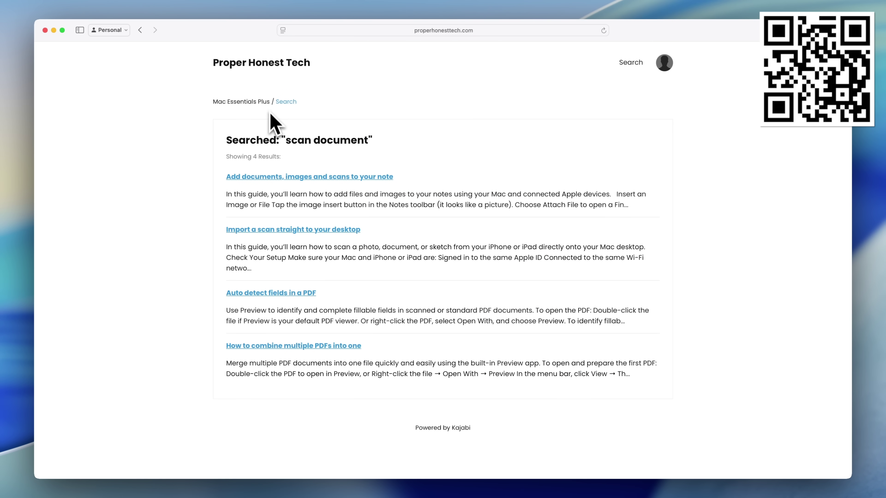
pyautogui.click(327, 180)
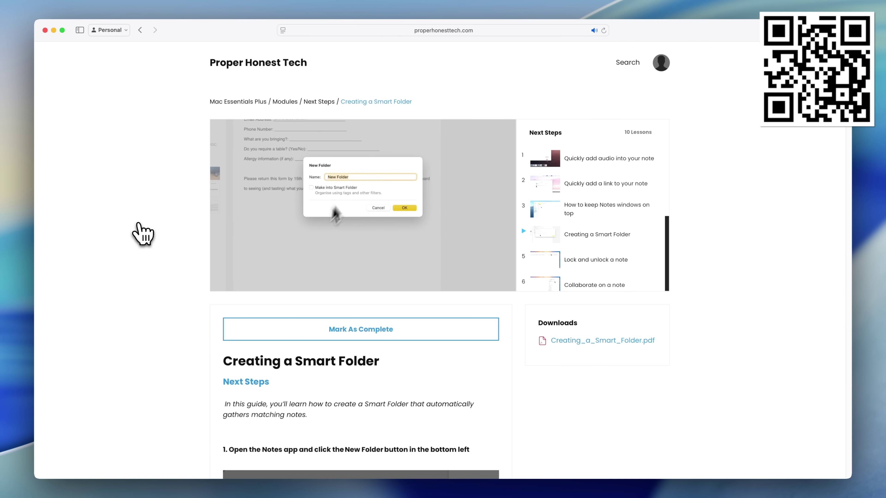
# Scroll through the scan document lesson's illustrated steps.
pyautogui.scroll(-10, 564, 297)
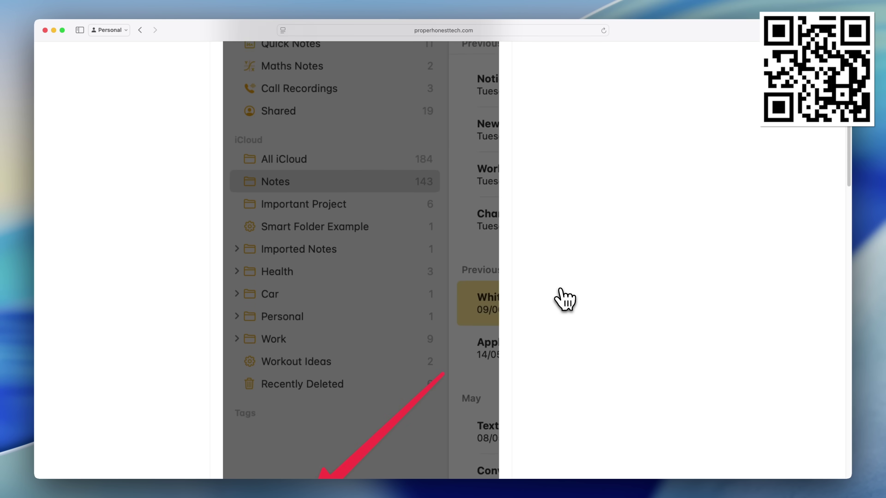
pyautogui.scroll(-10, 564, 297)
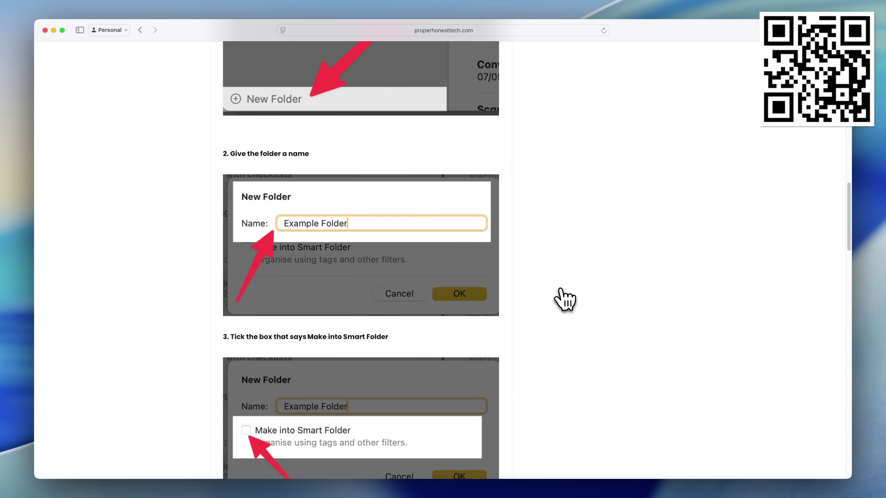
pyautogui.scroll(-8, 562, 298)
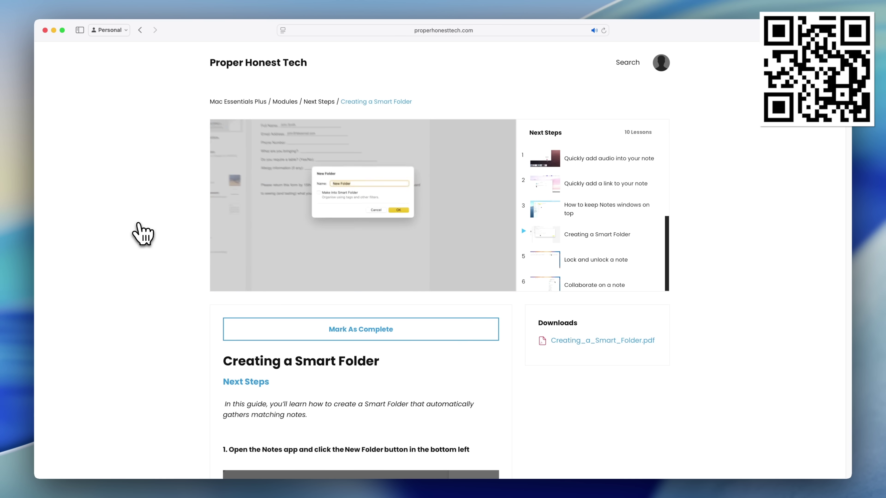
pyautogui.scroll(-5, 567, 300)
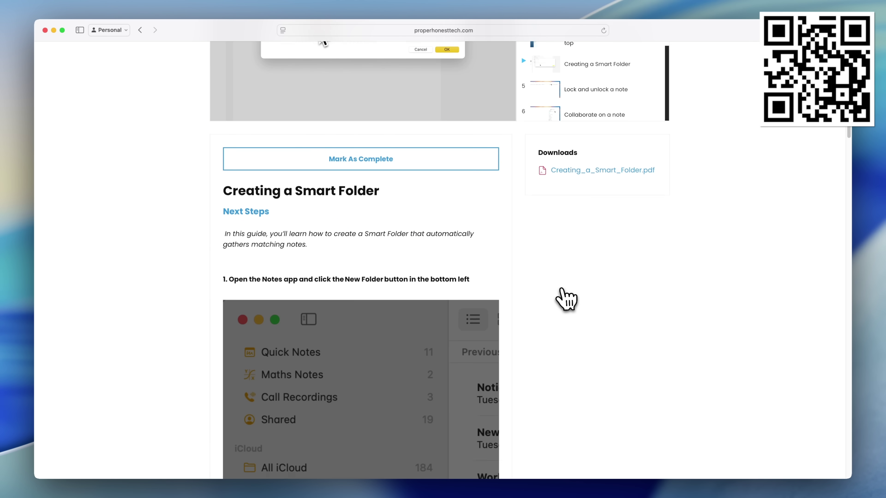
pyautogui.scroll(-14, 567, 300)
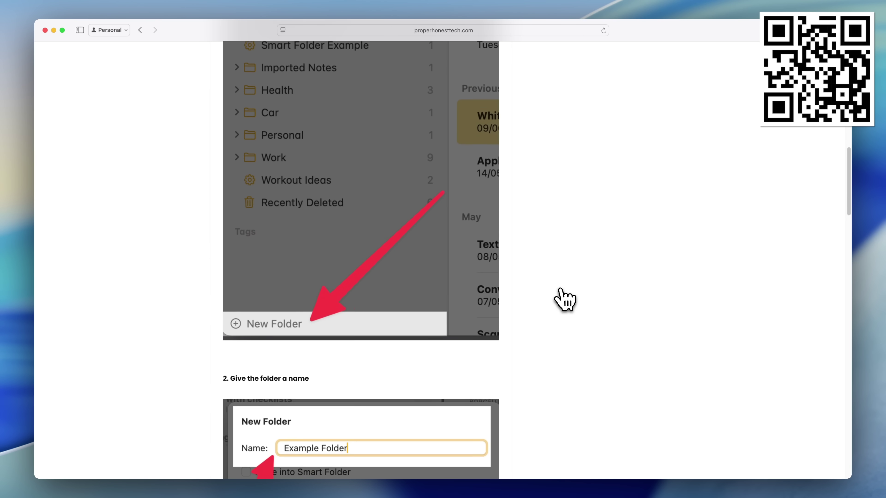
pyautogui.scroll(-3, 565, 299)
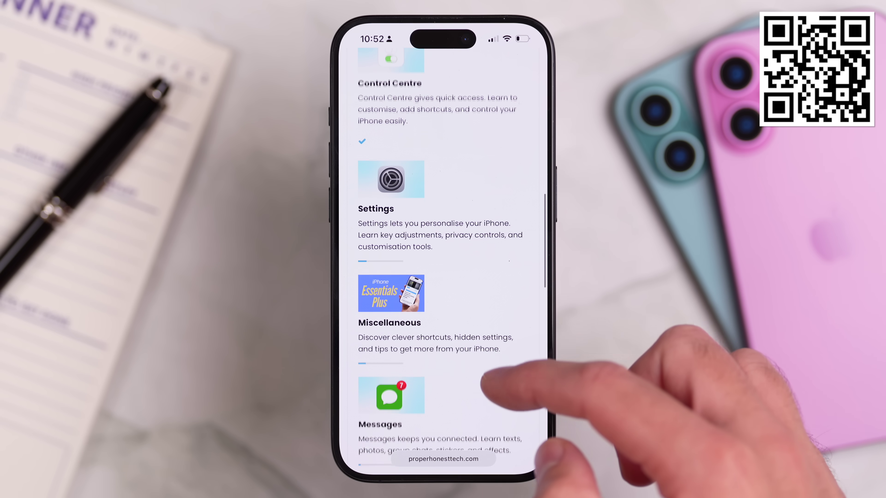
pyautogui.scroll(-9, 443, 259)
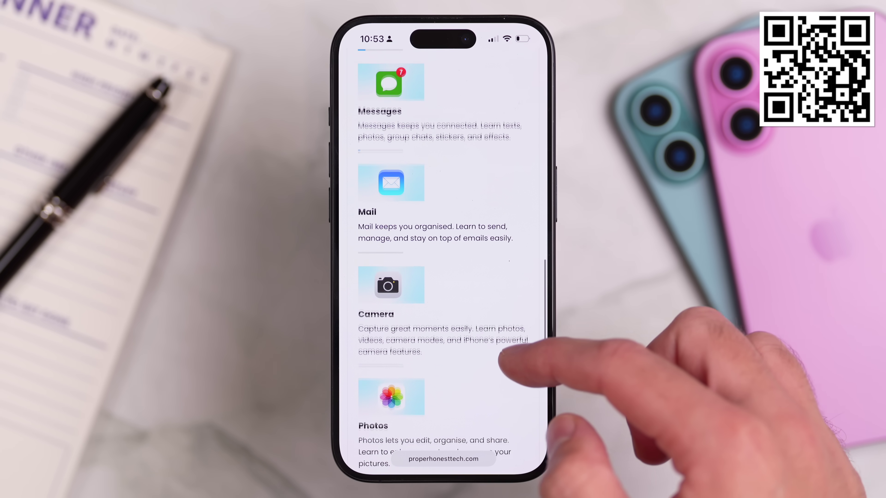
pyautogui.scroll(-9, 443, 258)
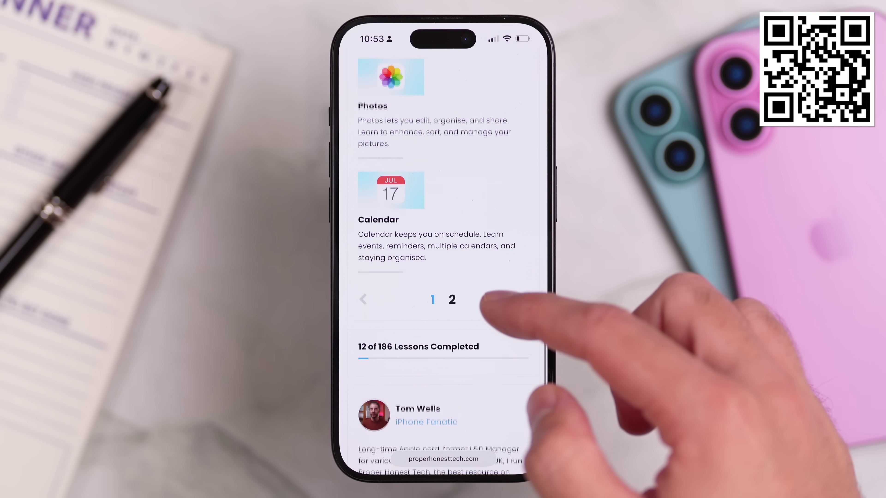
pyautogui.scroll(-1, 443, 258)
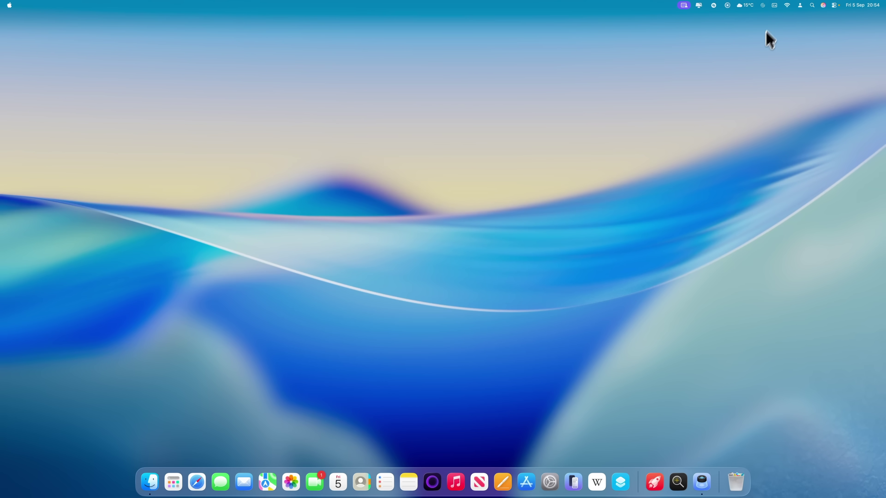
# In System Settings' Menu Bar pane, turn on the menu bar background.
pyautogui.click(549, 489)
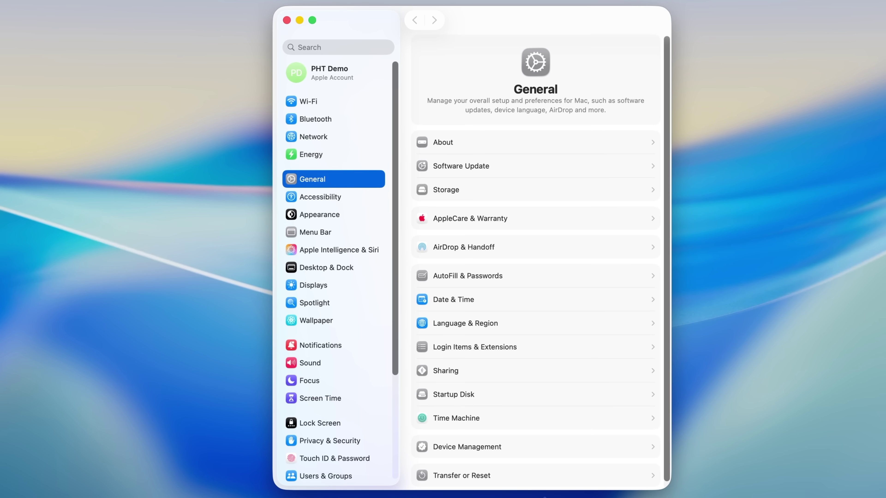
pyautogui.click(352, 233)
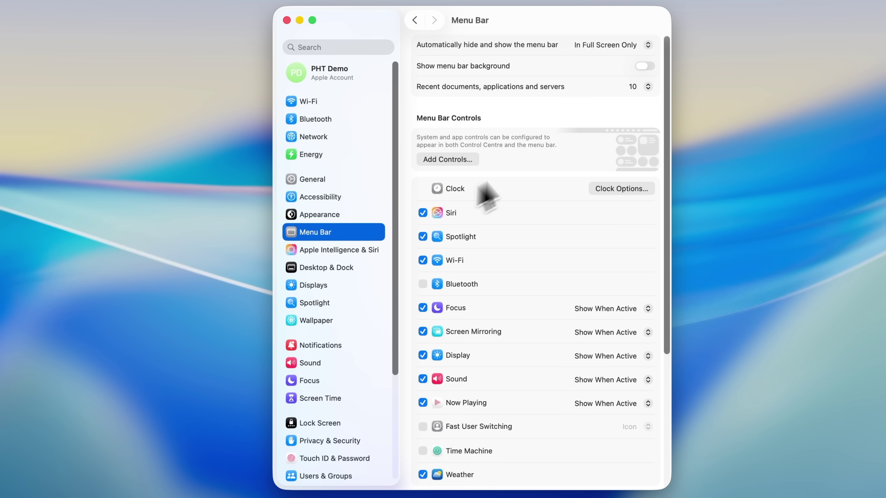
pyautogui.click(642, 67)
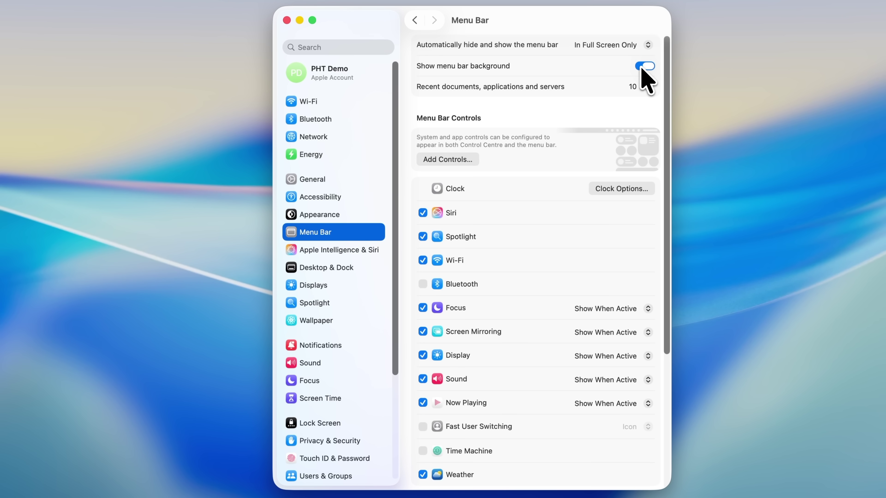
# Hide Siri from the menu bar and show Focus only when active.
pyautogui.scroll(-8, 662, 112)
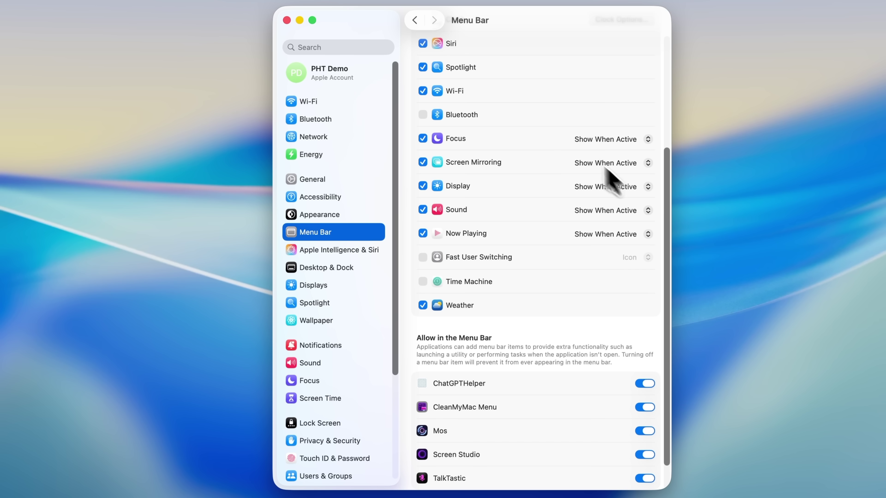
pyautogui.click(423, 43)
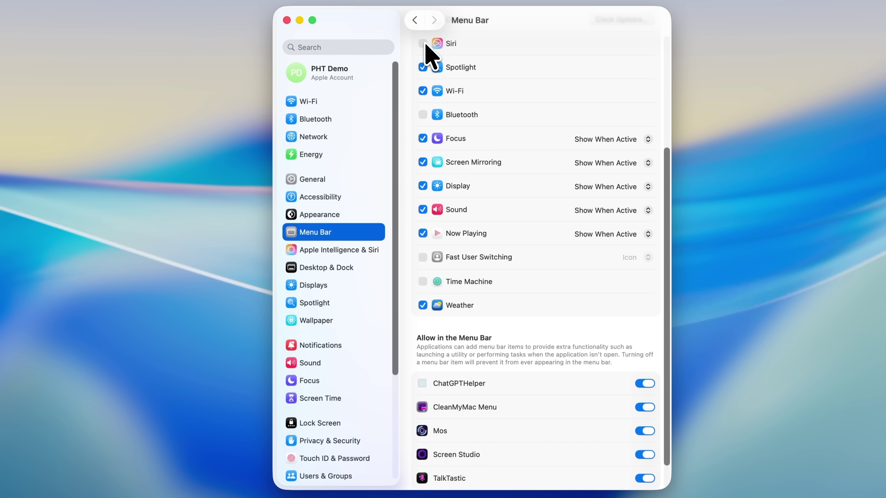
pyautogui.click(636, 140)
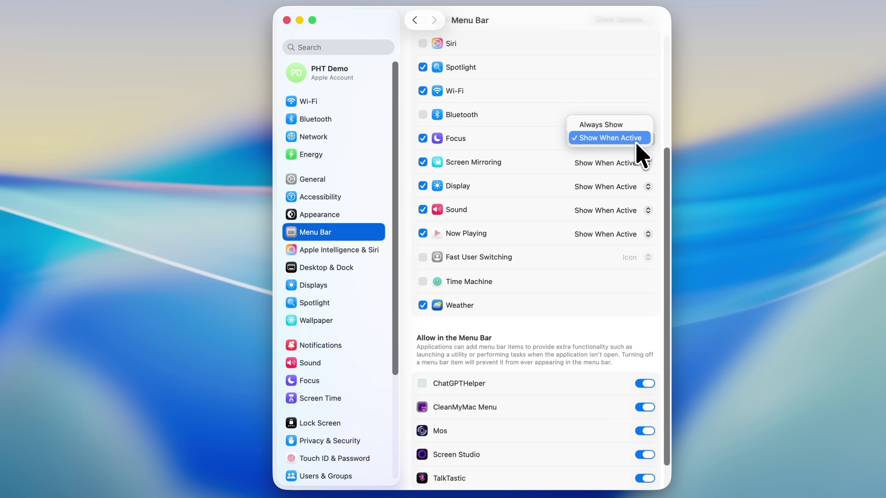
pyautogui.click(637, 143)
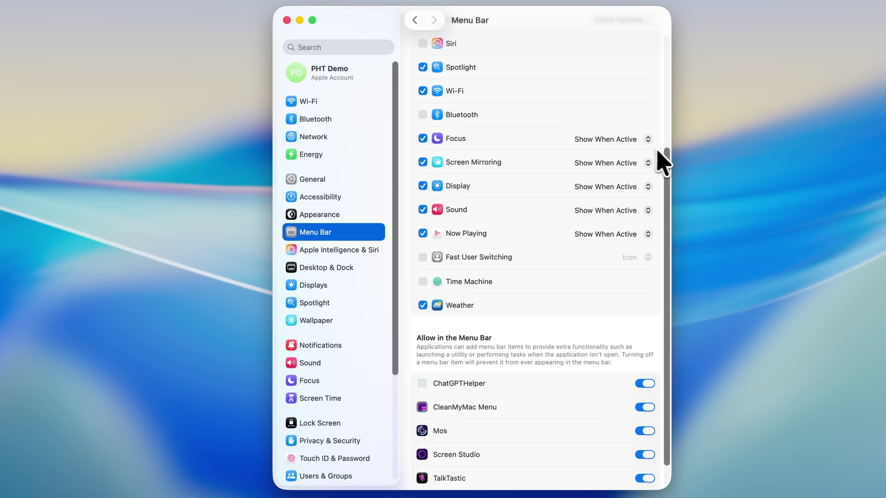
# Block ChatGPTHelper and Mos from the menu bar, and move Weather further left.
pyautogui.scroll(-3, 663, 192)
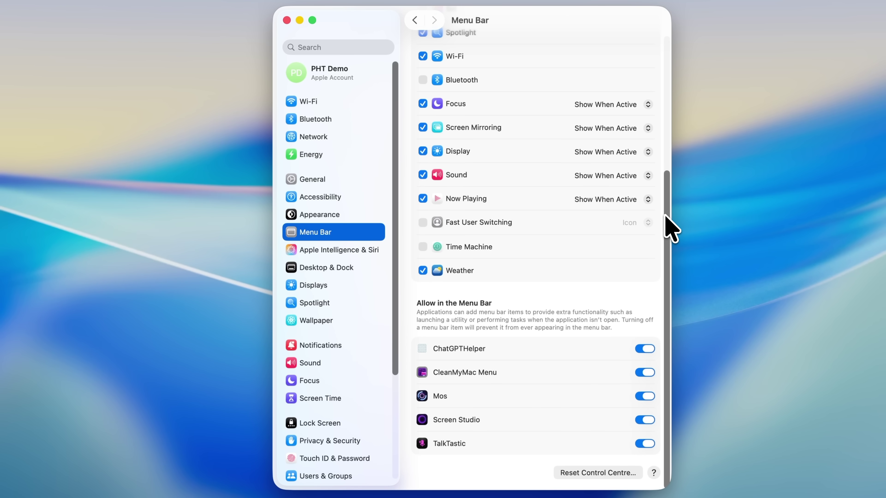
pyautogui.click(649, 349)
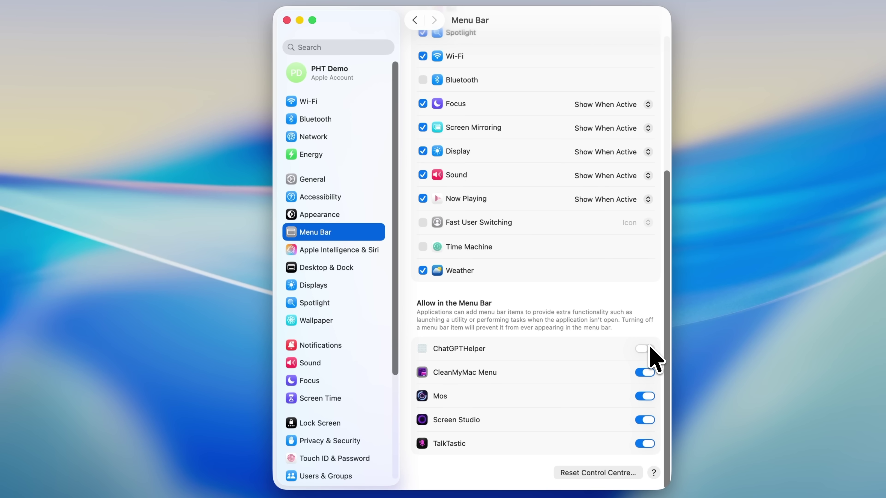
pyautogui.click(644, 397)
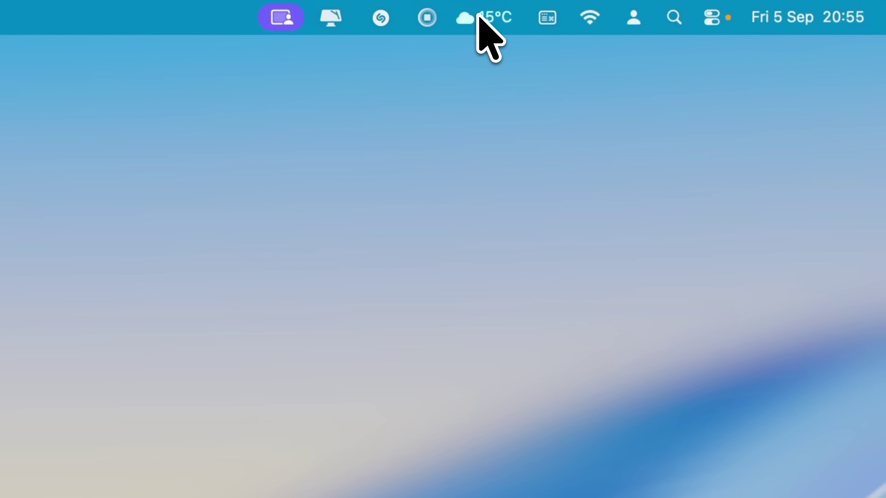
pyautogui.moveTo(478, 16); pyautogui.dragTo(260, 16)
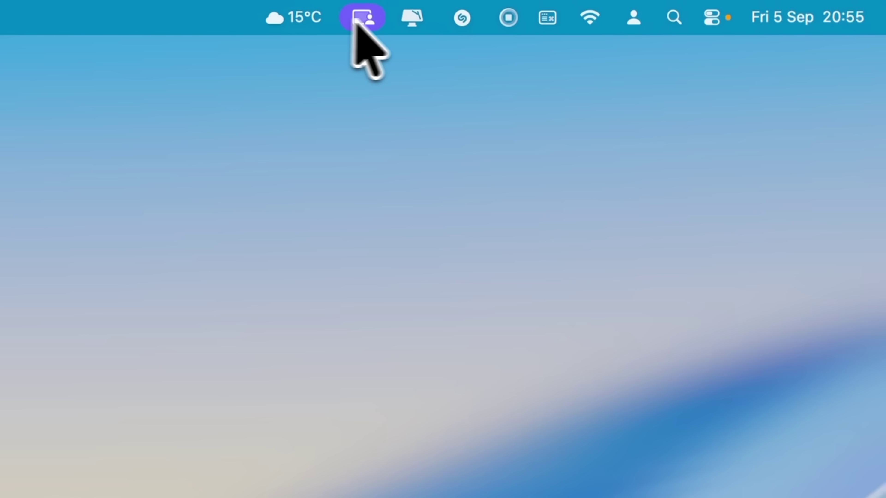
# Move the display item further right in the menu bar.
pyautogui.moveTo(419, 20); pyautogui.dragTo(562, 24)
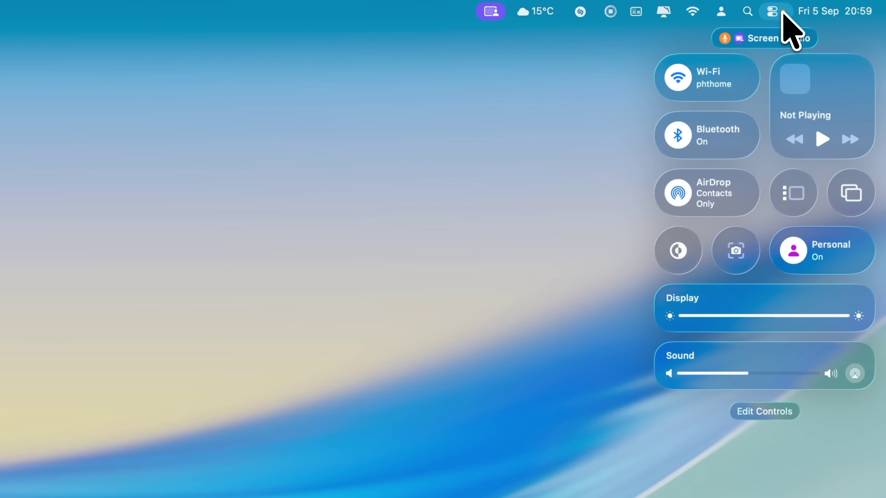
# Search Control Centre's controls for 'timer' and add the Clock Timer control.
pyautogui.click(761, 410)
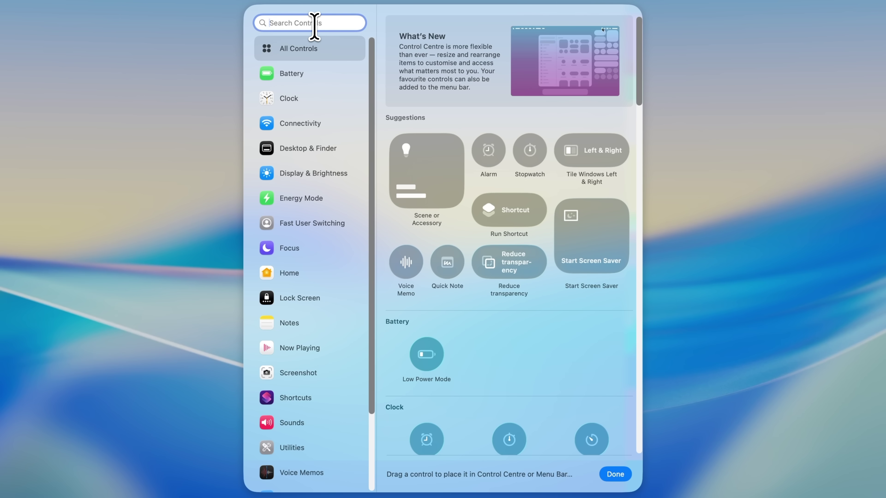
pyautogui.write('timer')
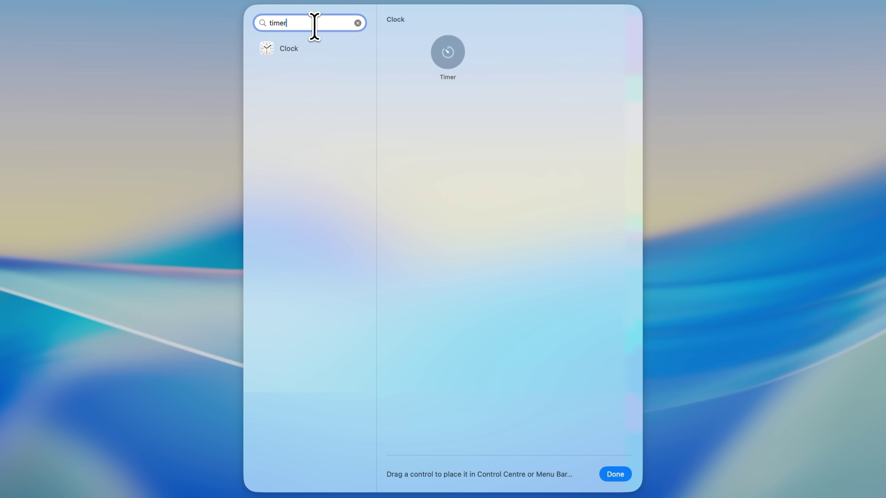
pyautogui.click(434, 39)
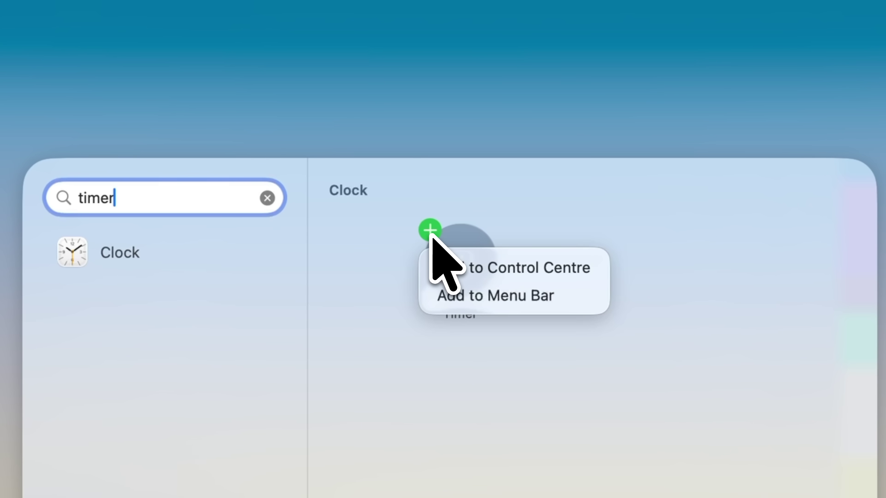
pyautogui.click(458, 262)
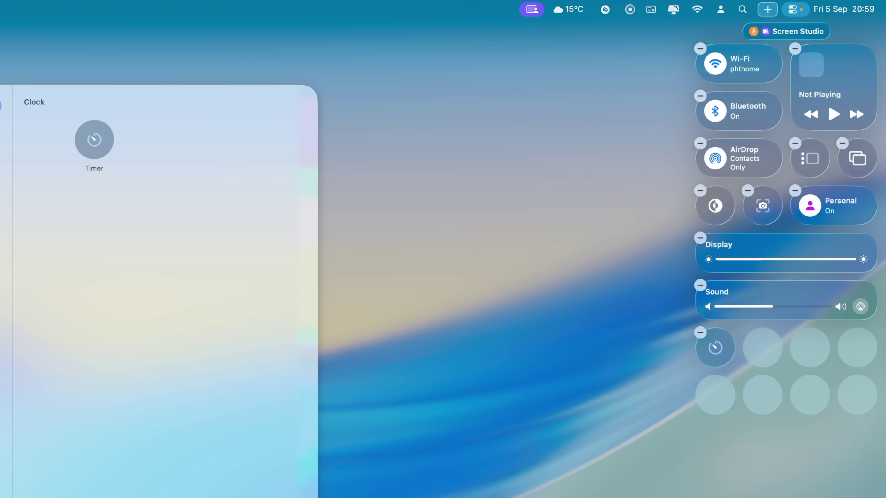
# Return to editing Control Centre and resize the Timer control to Large.
pyautogui.press('Escape')
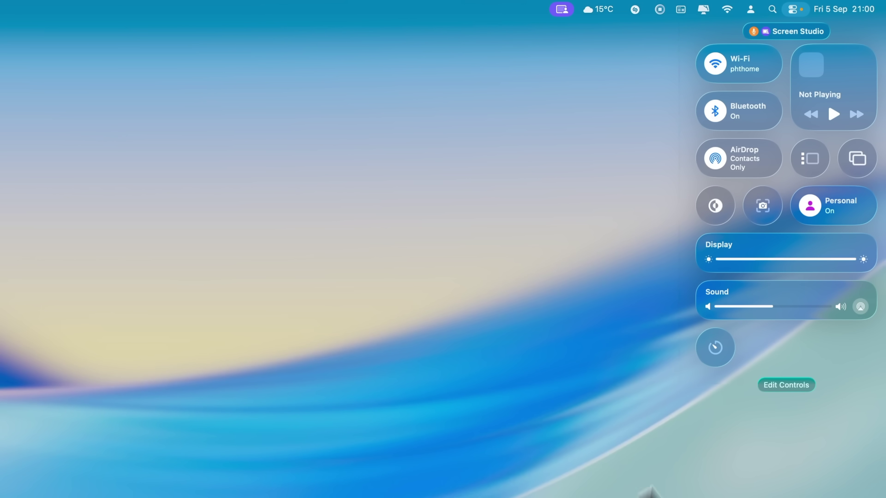
pyautogui.click(775, 386)
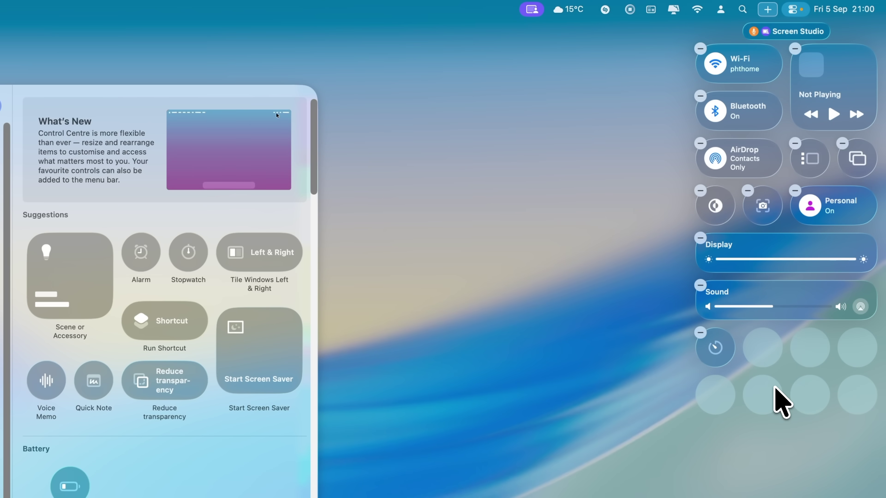
pyautogui.rightClick(719, 346)
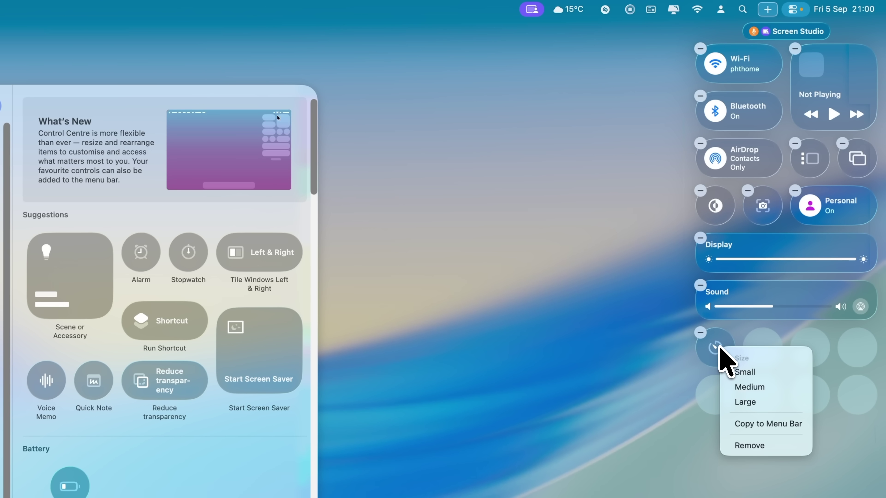
pyautogui.click(739, 385)
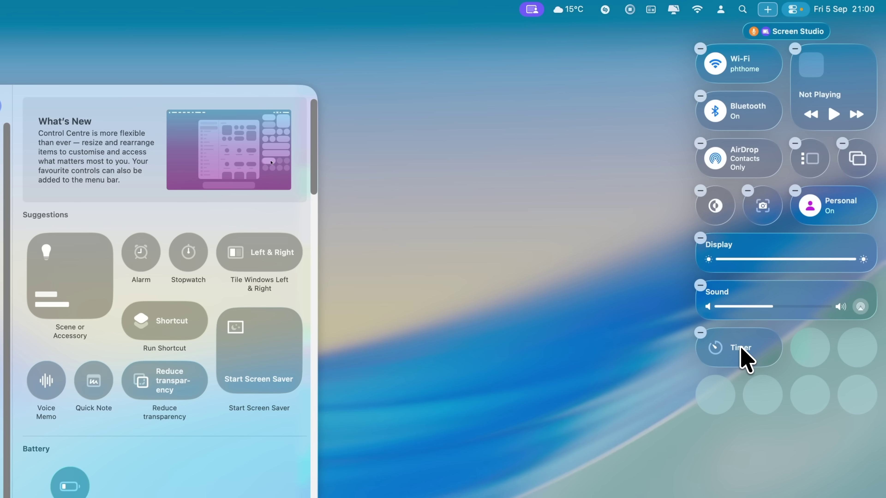
pyautogui.rightClick(742, 348)
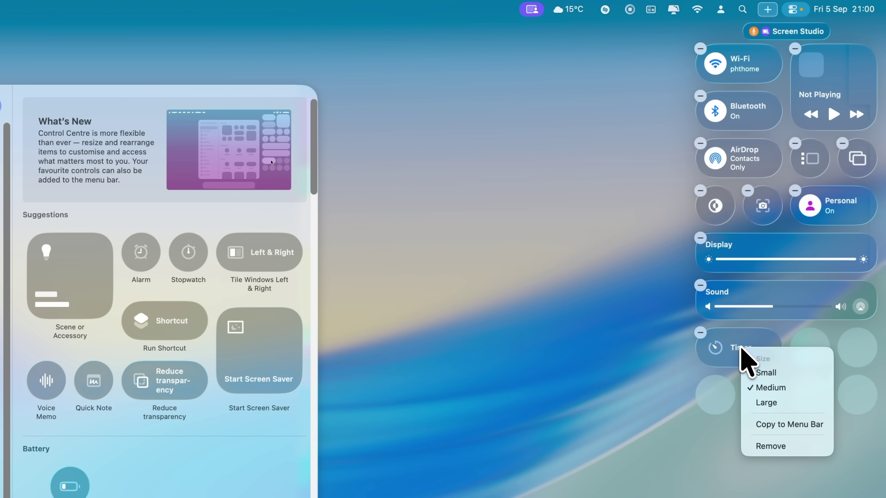
pyautogui.click(755, 401)
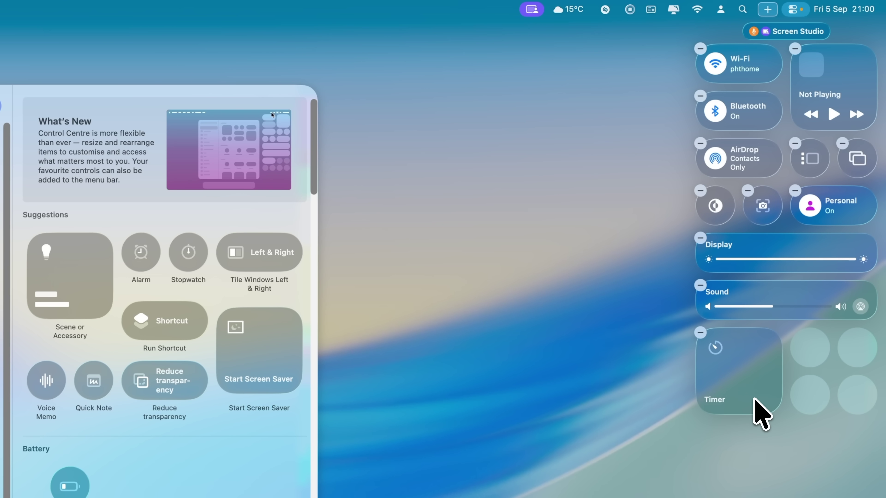
# Move the large Timer tile to the other column and add a new controls group in the menu bar.
pyautogui.moveTo(753, 392); pyautogui.dragTo(826, 362)
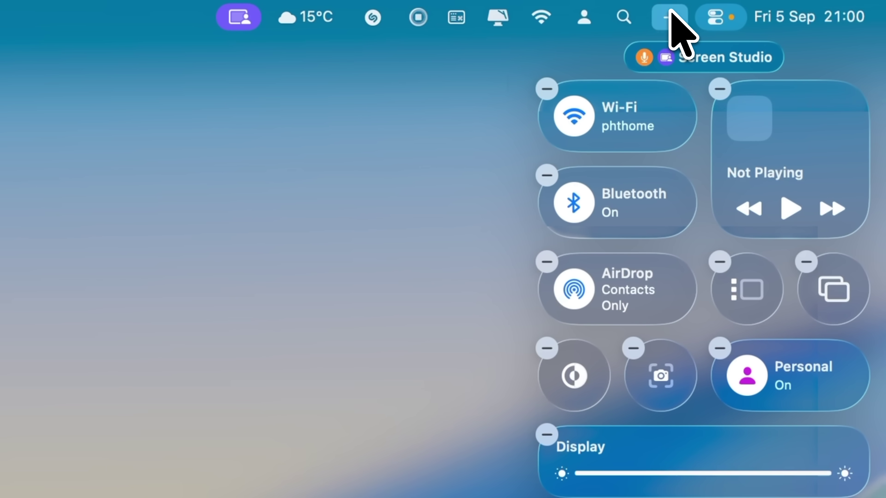
pyautogui.click(671, 11)
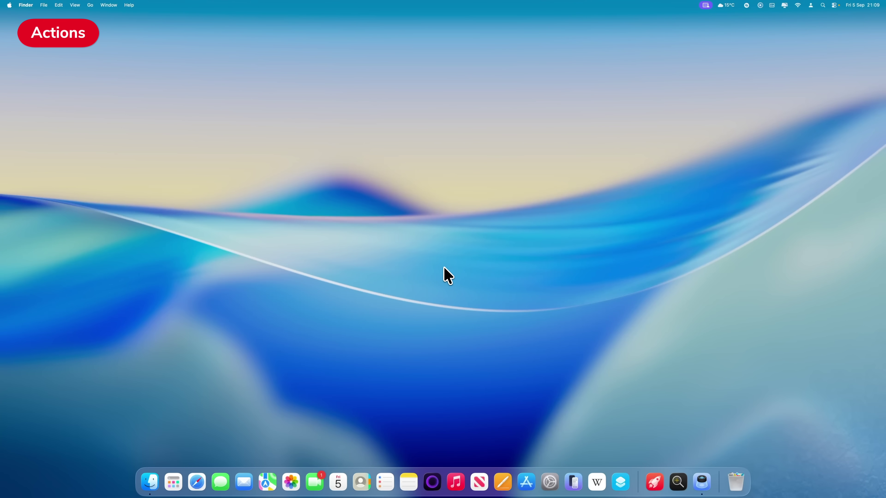
# Open Spotlight over the Finder desktop with Command-Space.
pyautogui.press('super+space')
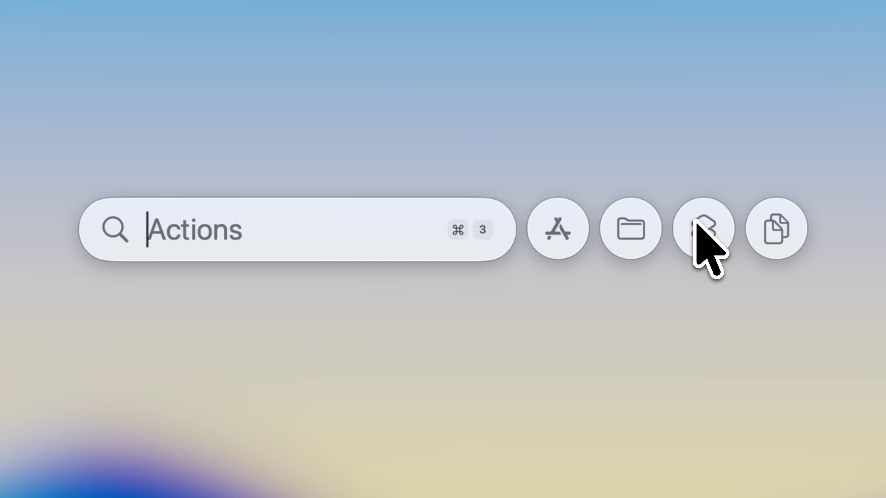
# Switch Spotlight to Actions with Command-3 and scroll down to the ChatGPT actions.
pyautogui.press('super+3')
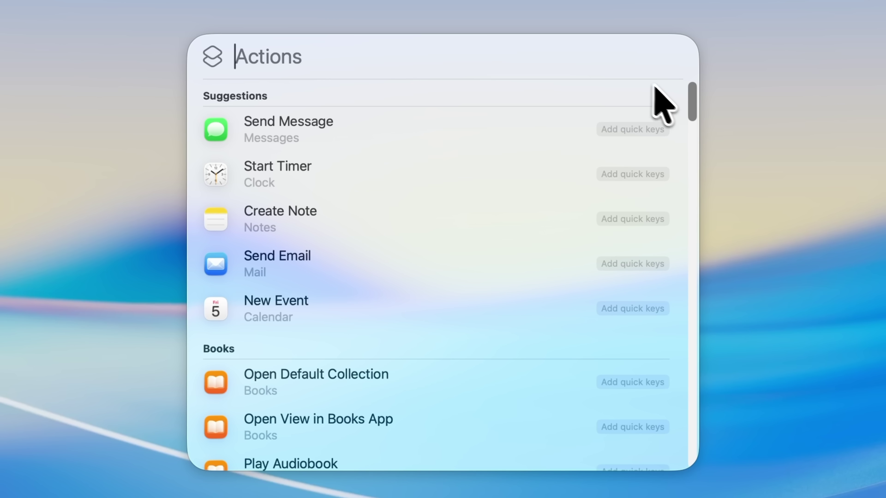
pyautogui.scroll(-3, 693, 106)
pyautogui.moveTo(693, 105); pyautogui.dragTo(694, 252)
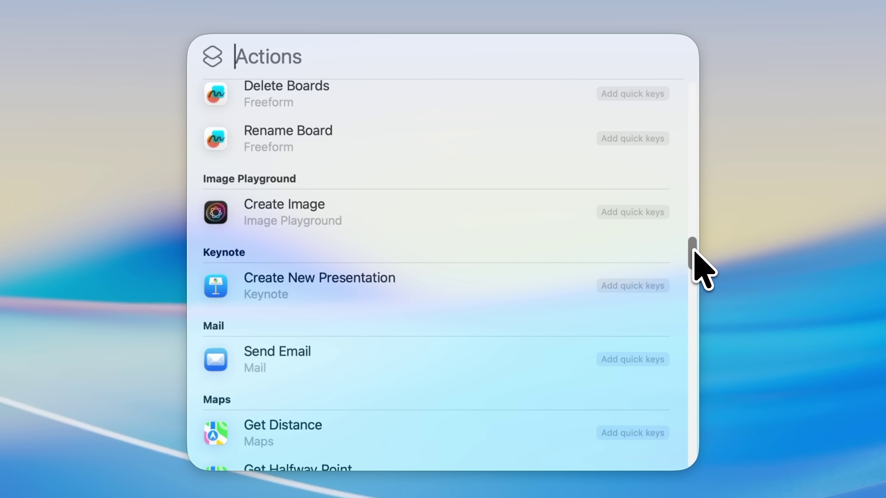
pyautogui.moveTo(694, 252); pyautogui.dragTo(693, 144)
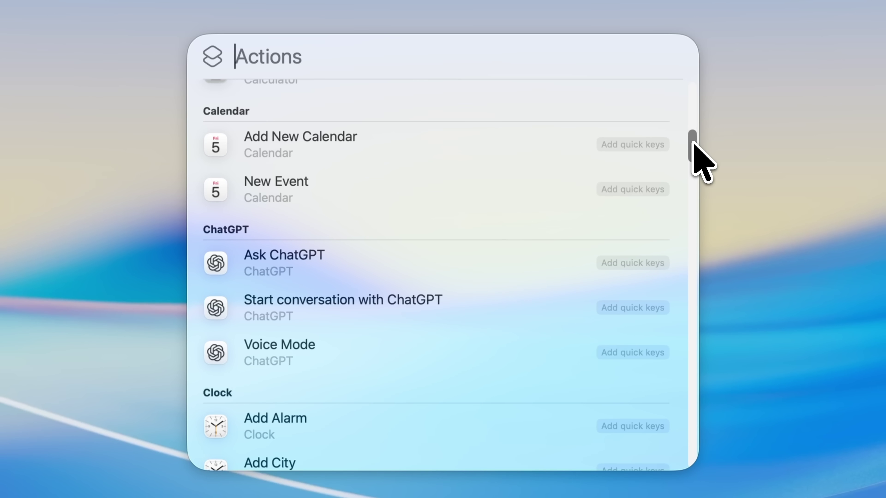
# Assign the quick keys 'chat' to Start conversation with ChatGPT, then close Spotlight.
pyautogui.click(623, 307)
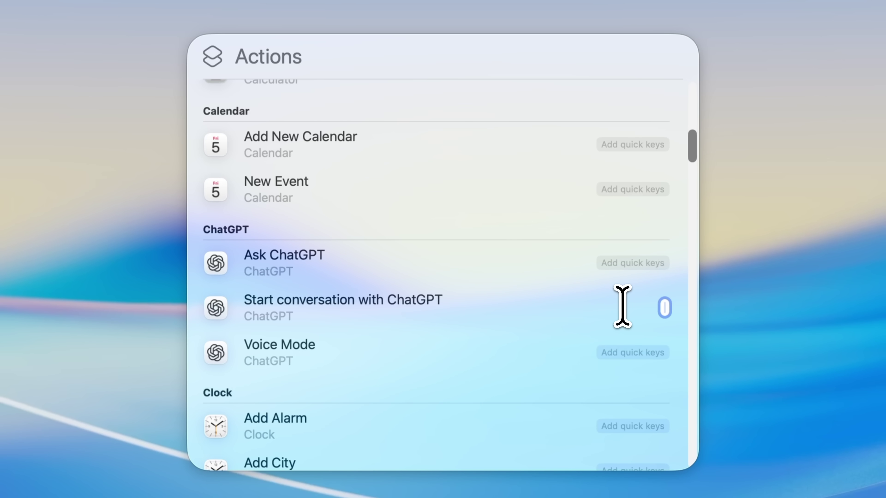
pyautogui.write('chat')
pyautogui.press('Return')
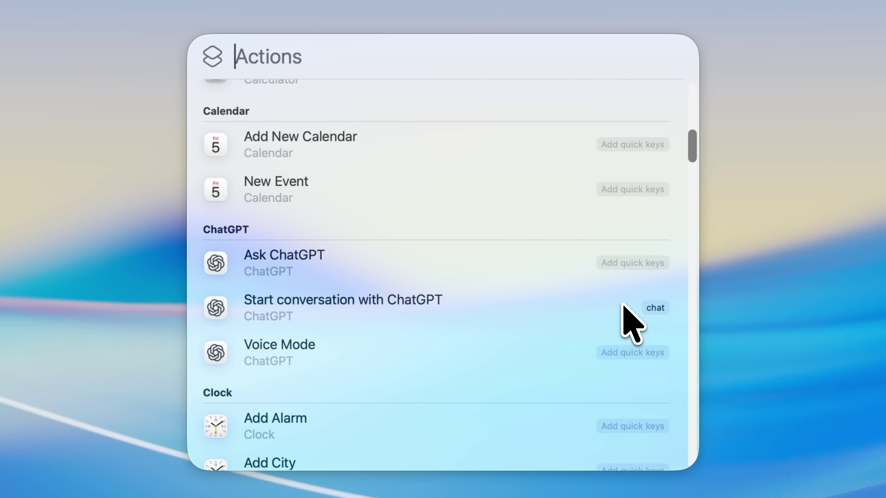
pyautogui.press('Escape')
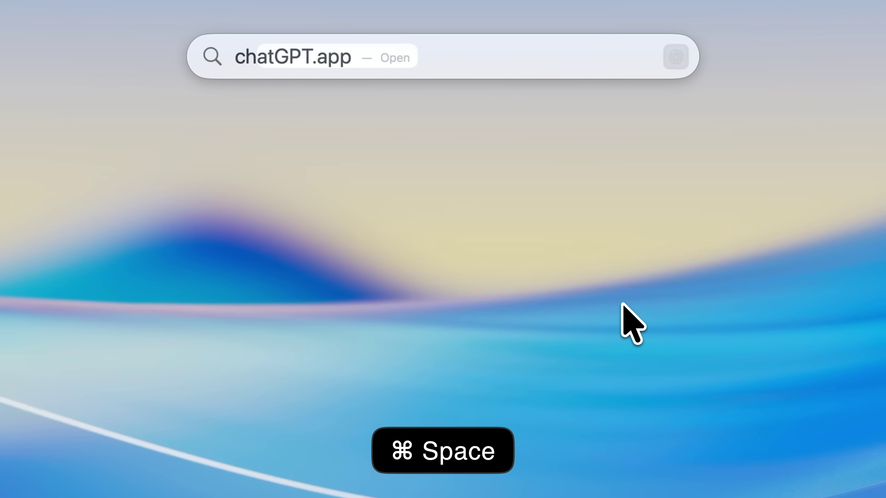
# Launch chatGPT.app from the Spotlight suggestion.
pyautogui.press('Return')
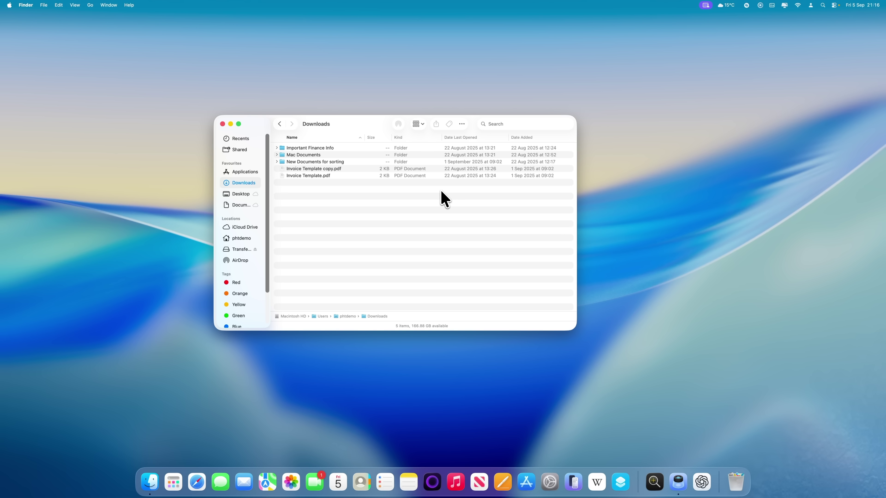
# Switch the Downloads window to icon view, showing its folders and Invoice Template PDFs as icons.
pyautogui.rightClick(443, 197)
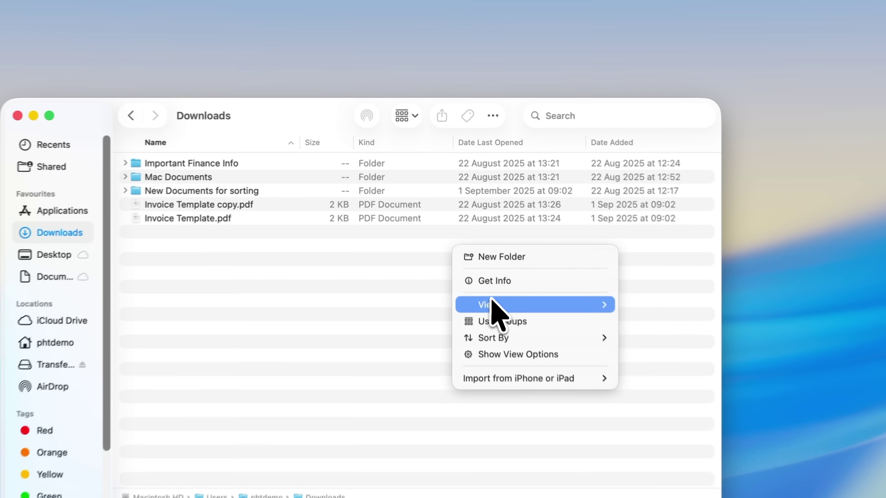
pyautogui.moveTo(462, 220)
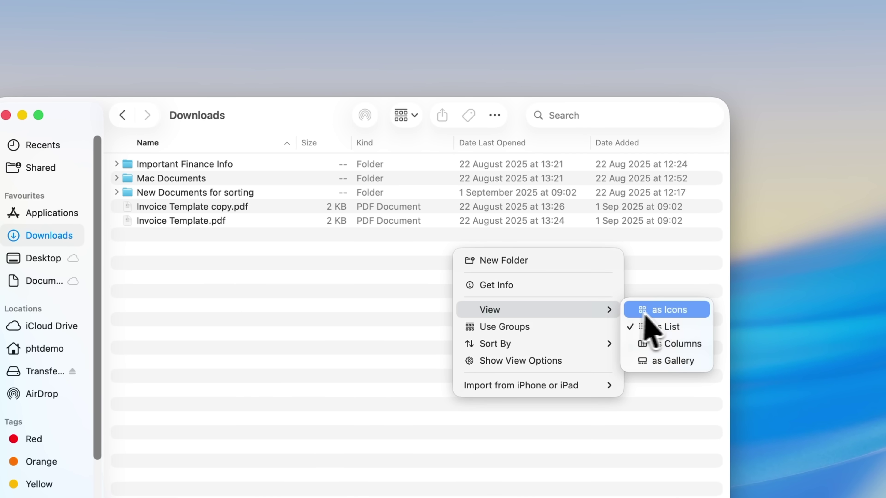
pyautogui.click(544, 221)
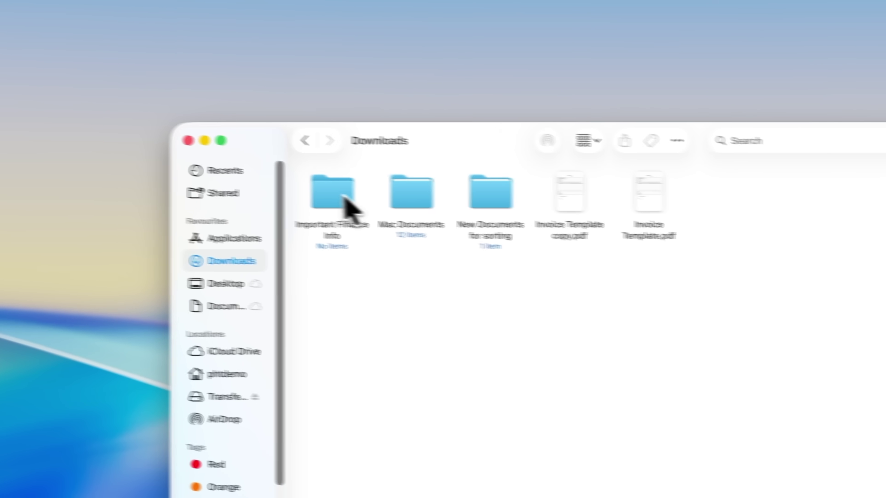
pyautogui.rightClick(164, 175)
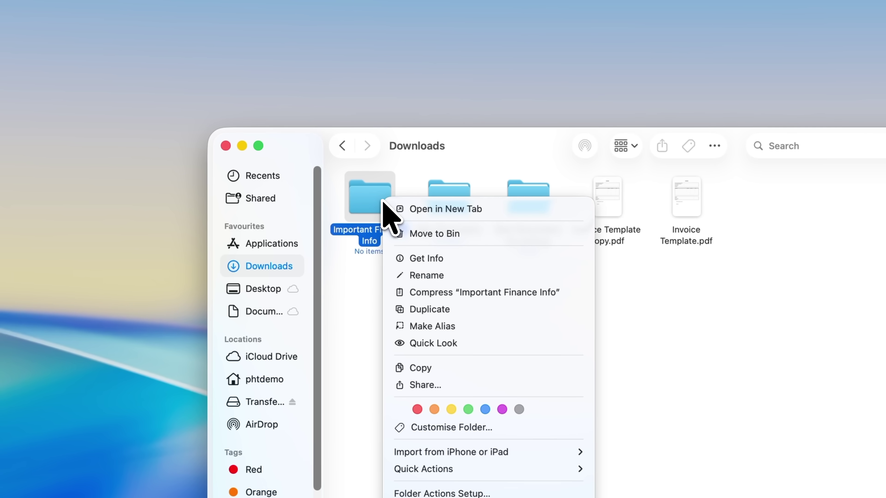
# Customise the Important Finance Info folder with a green colour and a money-bag emoji.
pyautogui.click(454, 427)
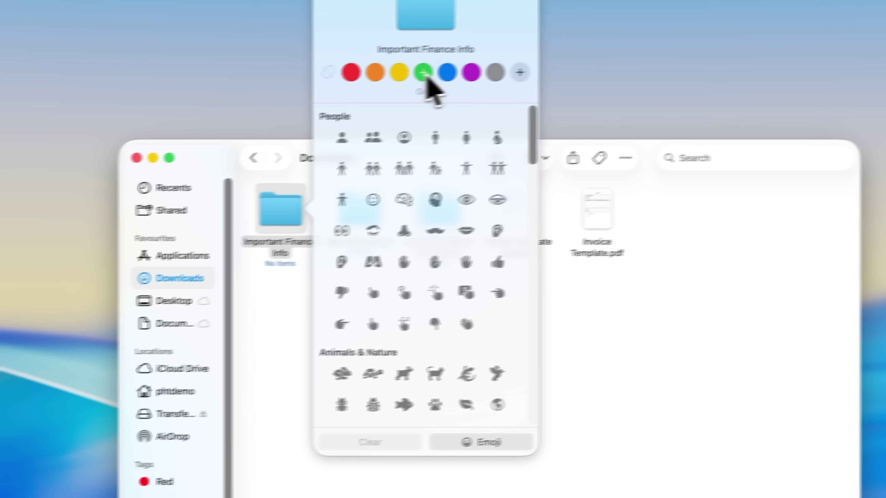
pyautogui.click(512, 60)
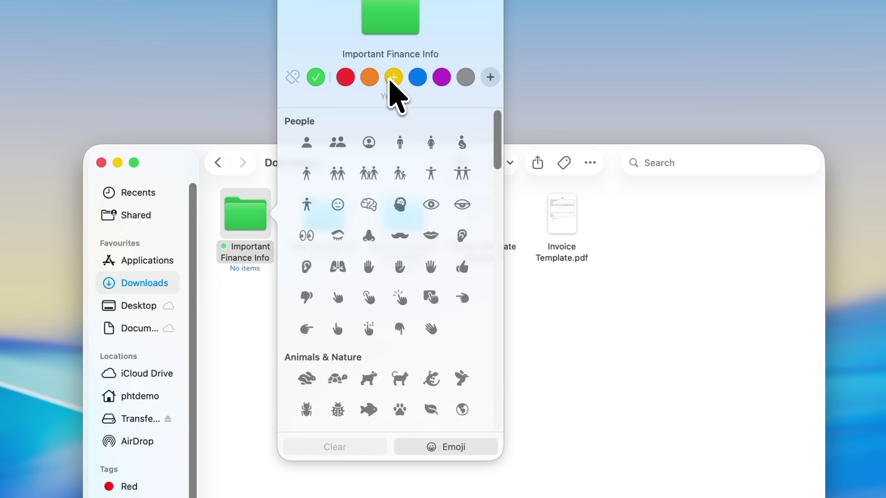
pyautogui.moveTo(499, 140); pyautogui.dragTo(495, 261)
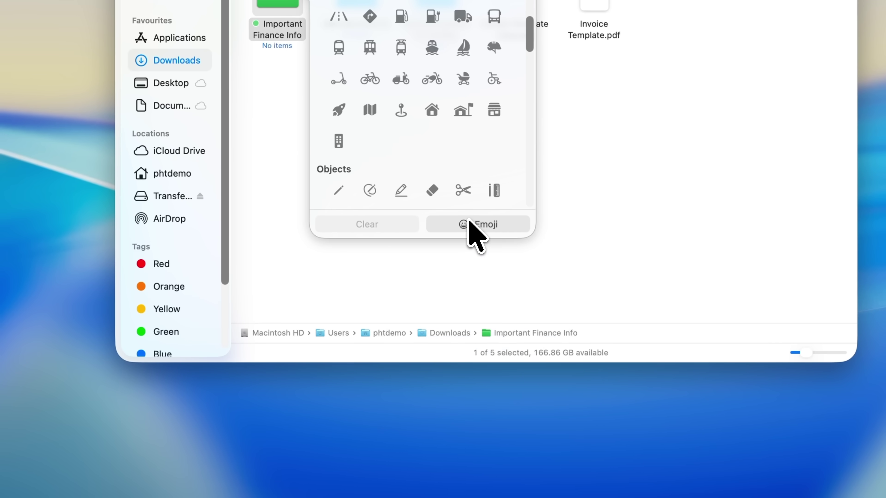
pyautogui.click(437, 446)
pyautogui.write('money')
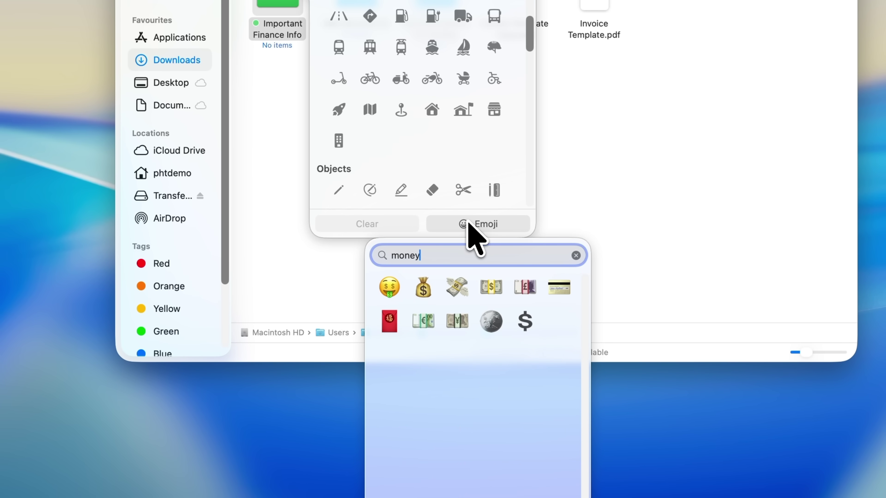
pyautogui.click(424, 288)
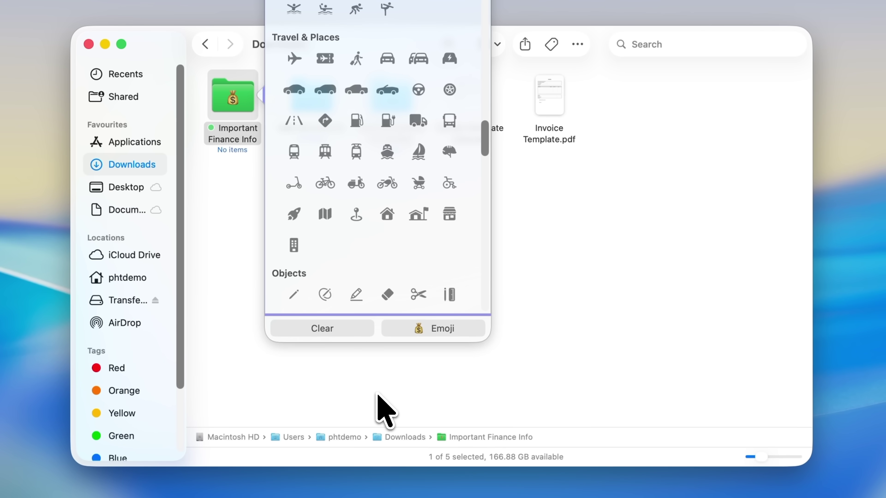
pyautogui.click(586, 212)
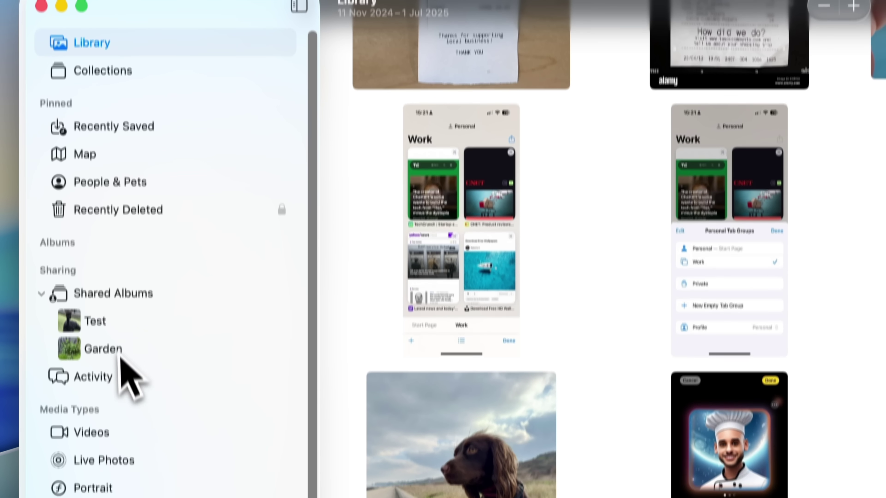
# Pin the Garden album and Videos, placing them at the top of the pinned items.
pyautogui.rightClick(129, 387)
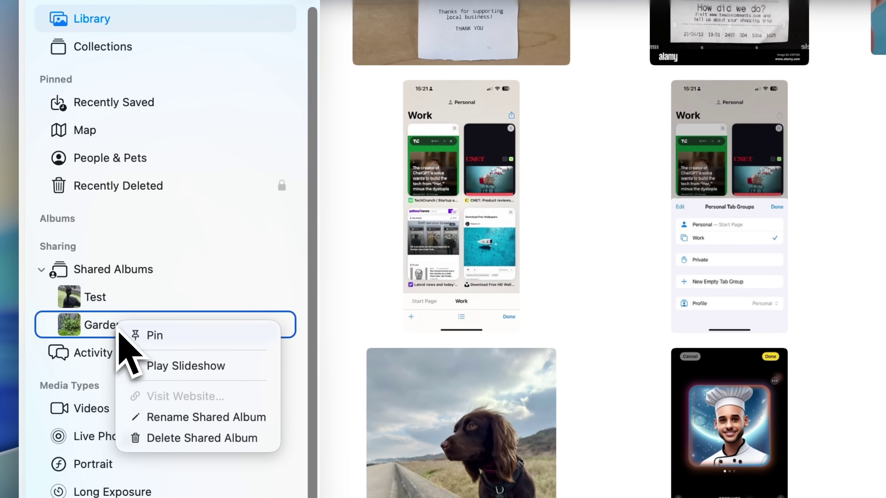
pyautogui.click(129, 334)
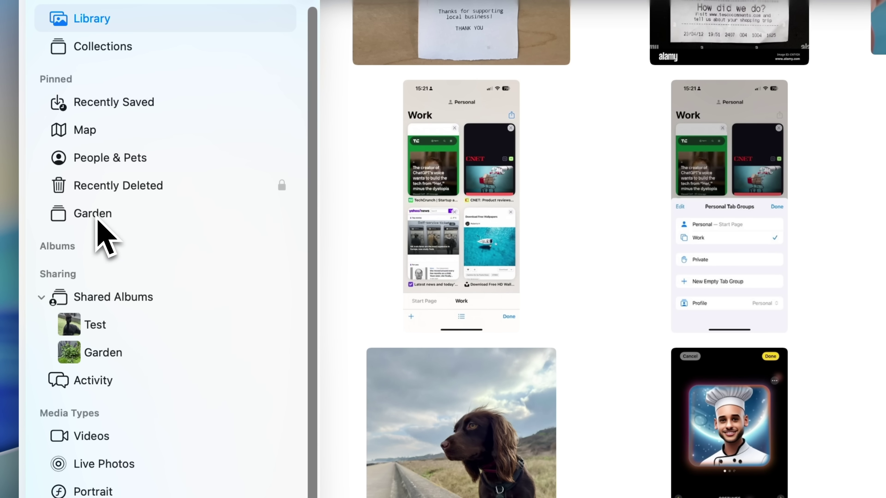
pyautogui.moveTo(95, 216); pyautogui.dragTo(102, 104)
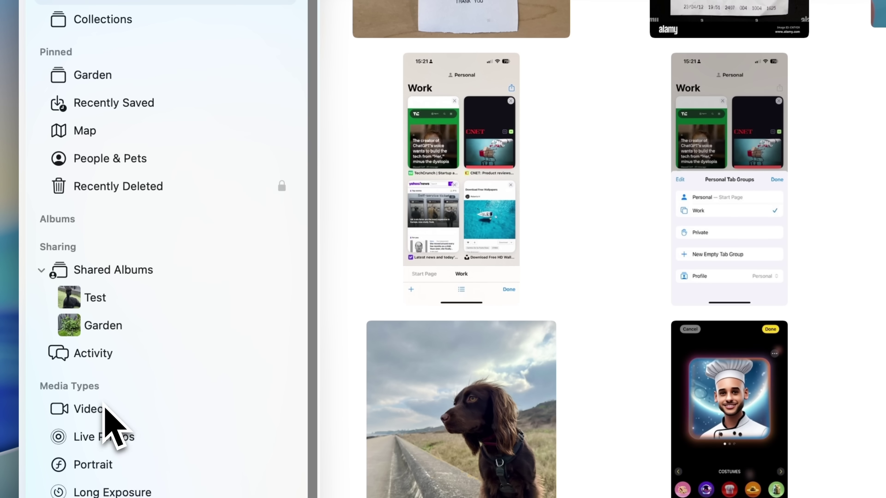
pyautogui.rightClick(106, 436)
pyautogui.click(118, 417)
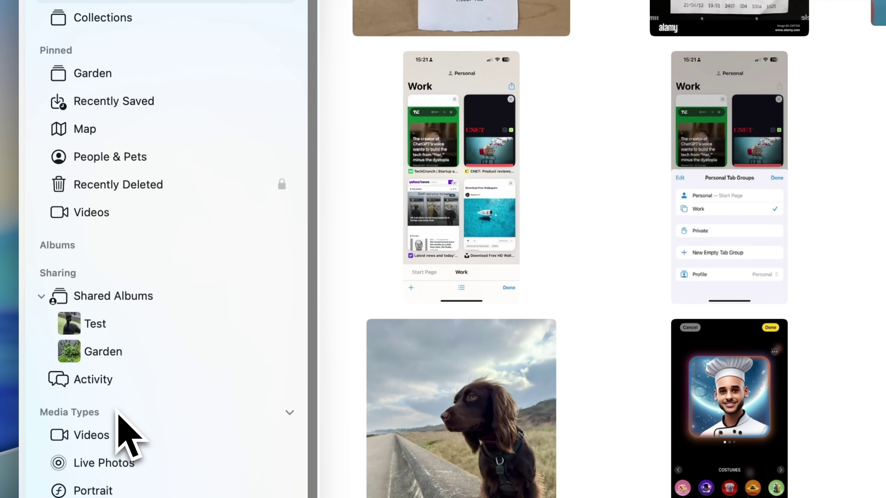
pyautogui.moveTo(99, 214); pyautogui.dragTo(106, 101)
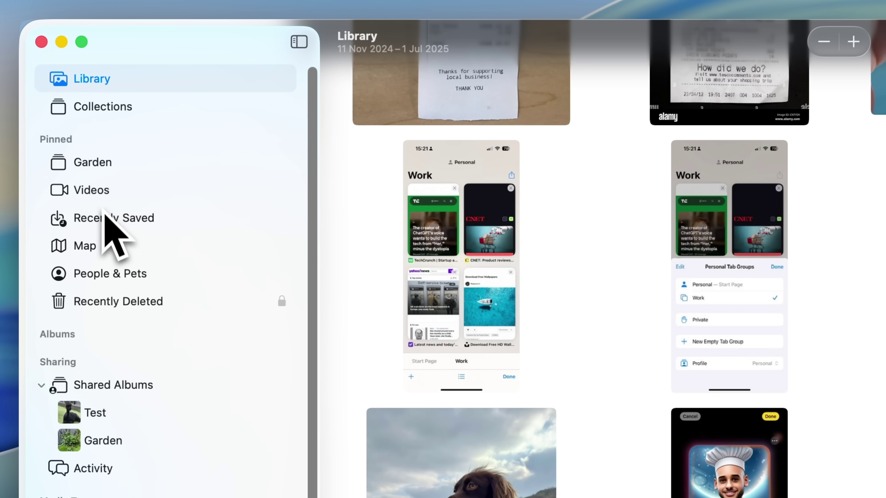
# Unpin Recently Saved and People & Pets from the Photos sidebar.
pyautogui.rightClick(103, 218)
pyautogui.click(115, 225)
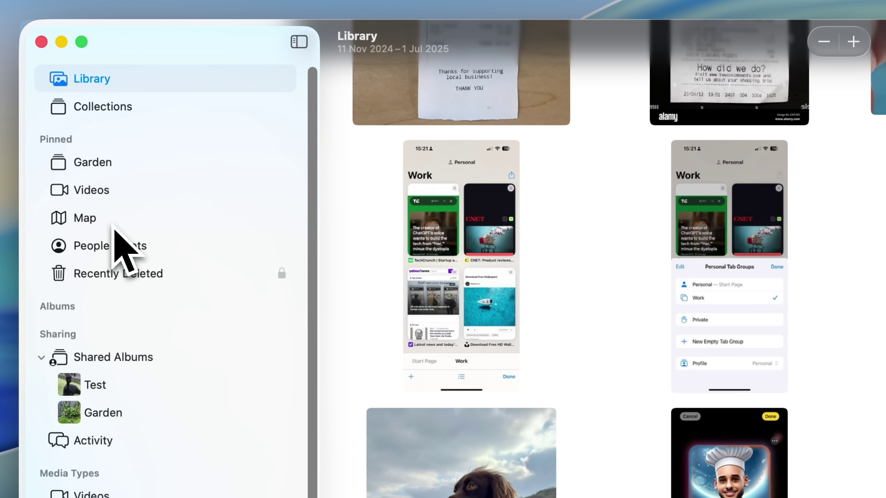
pyautogui.rightClick(105, 250)
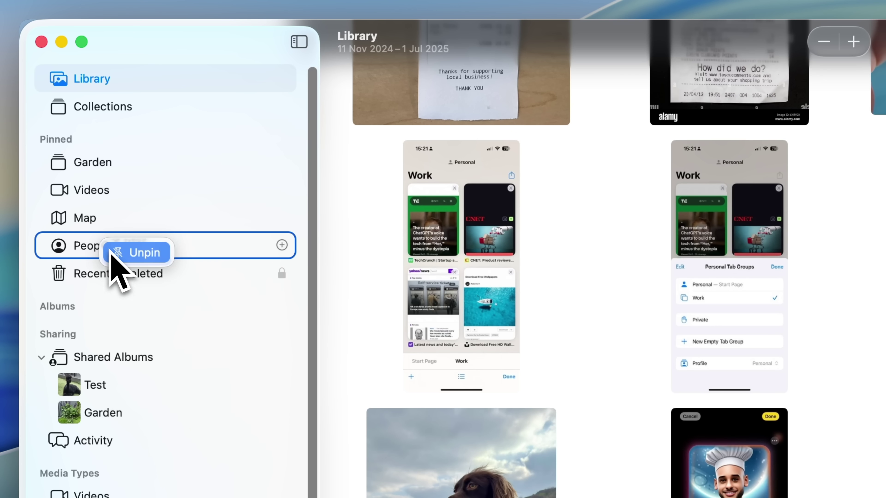
pyautogui.click(115, 252)
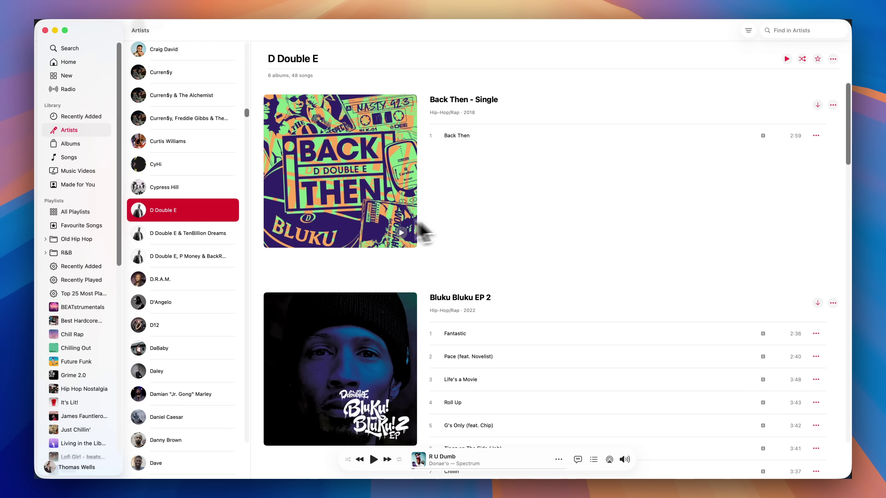
# Pin artist D Double E, album Connected and playlist Studying in Music.
pyautogui.rightClick(171, 214)
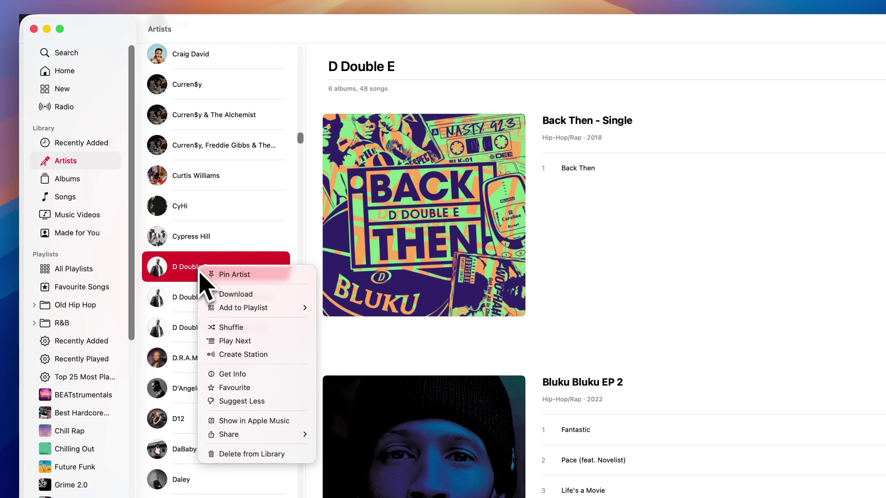
pyautogui.click(211, 275)
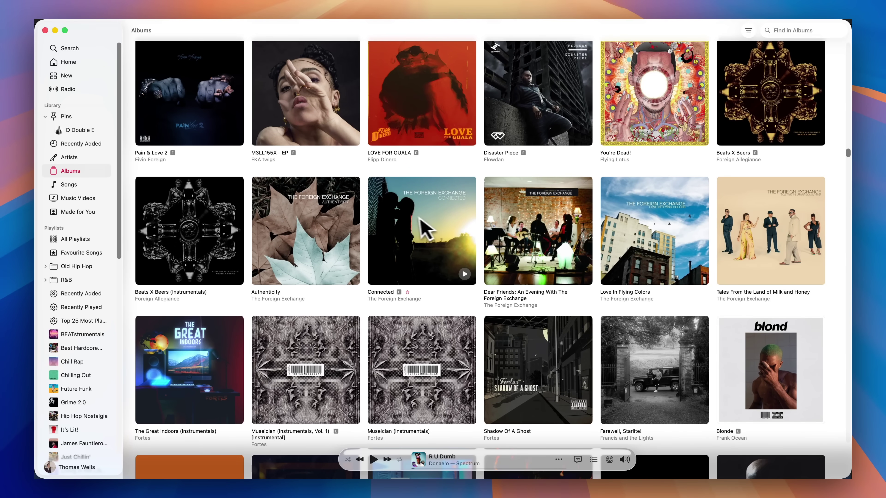
pyautogui.rightClick(411, 219)
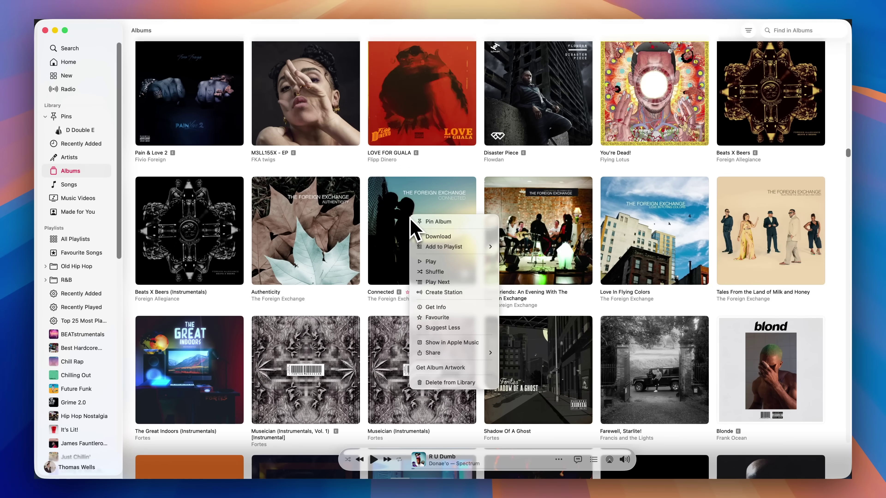
pyautogui.click(426, 224)
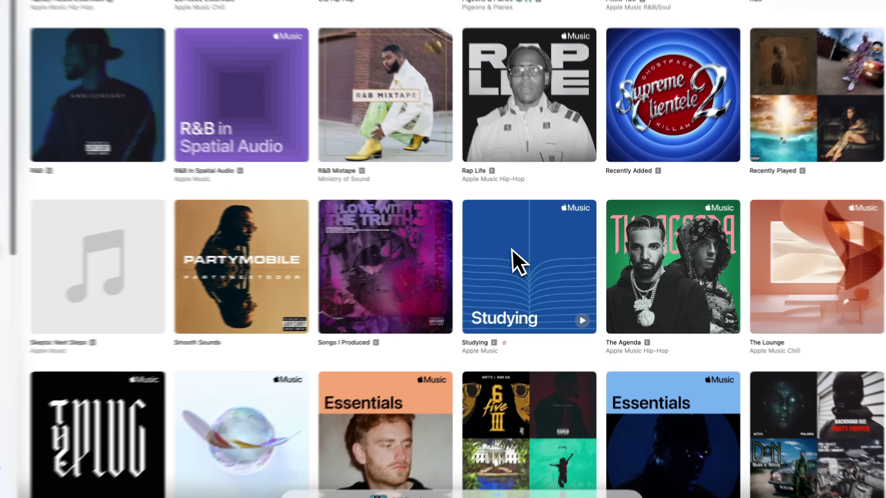
pyautogui.rightClick(509, 254)
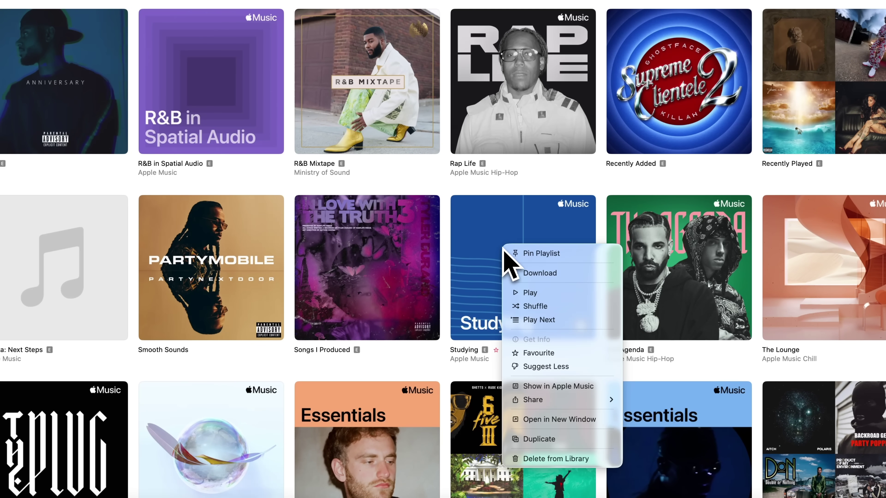
pyautogui.click(520, 254)
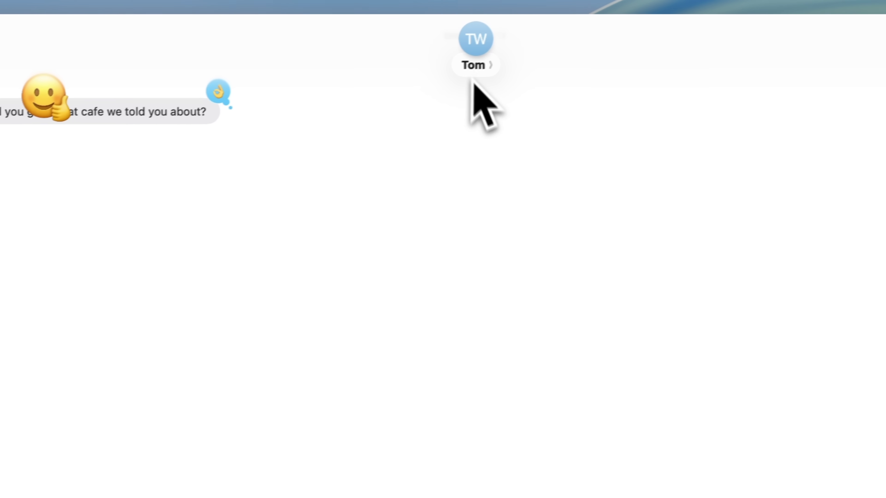
# Preview the Water background from the contact's Backgrounds options.
pyautogui.click(450, 72)
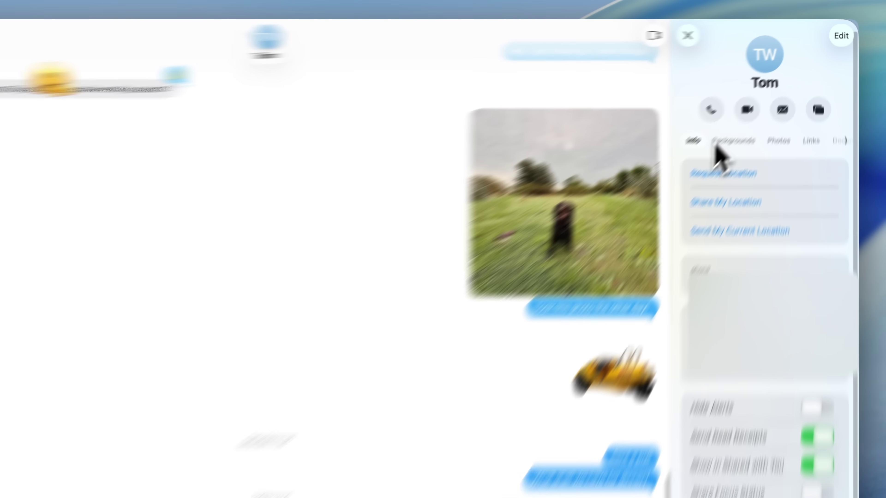
pyautogui.click(755, 102)
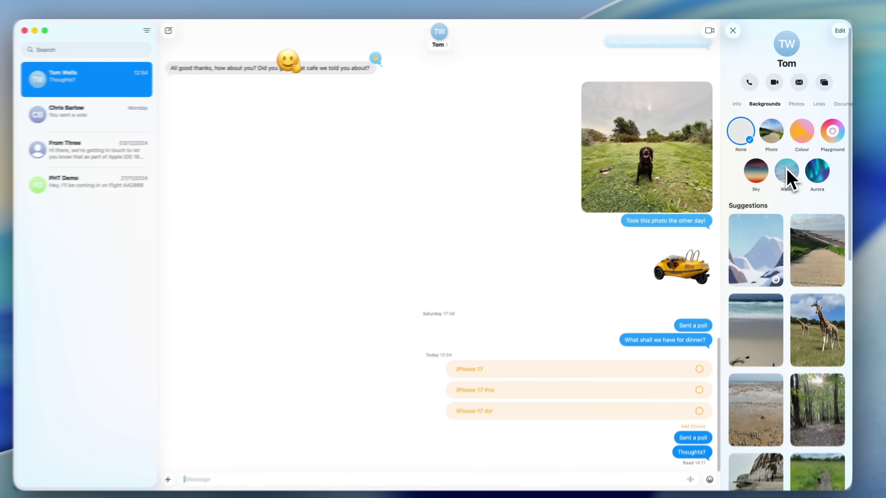
pyautogui.click(746, 305)
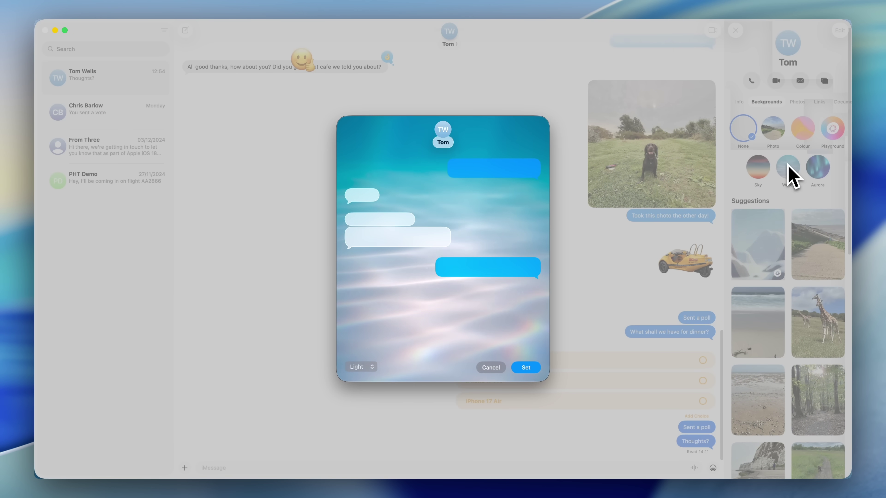